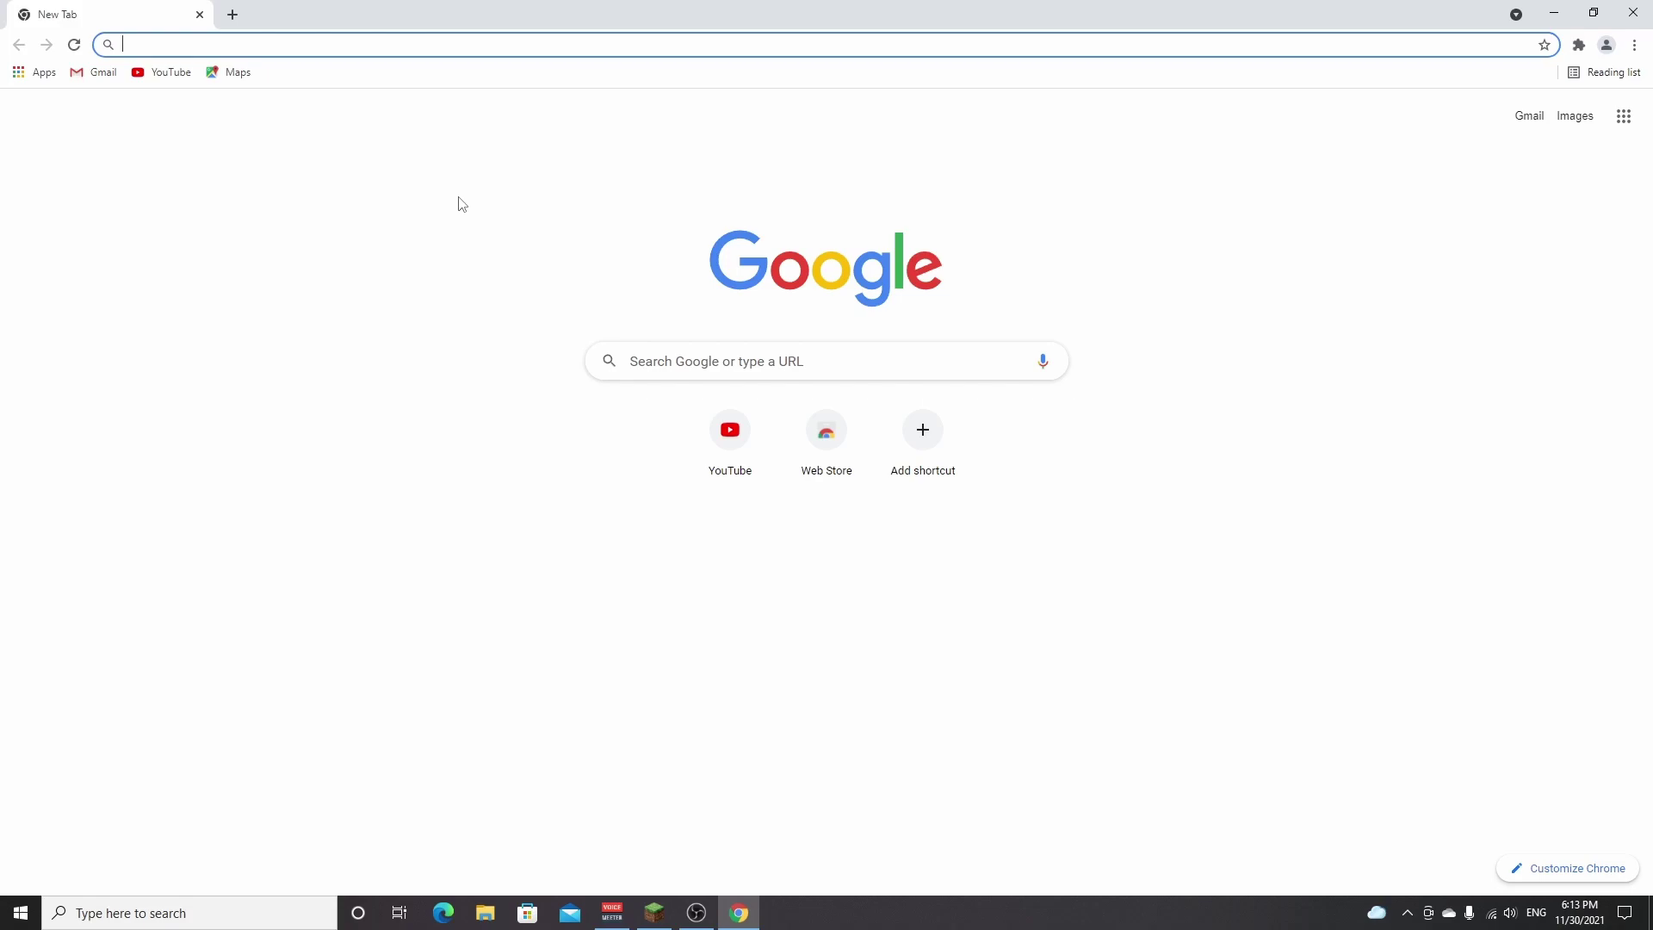
# - Search 'fabric modloader' and open fabricmc.net's Minecraft Launcher installer download page
pyautogui.write('fabric modloader')
pyautogui.press('Return')
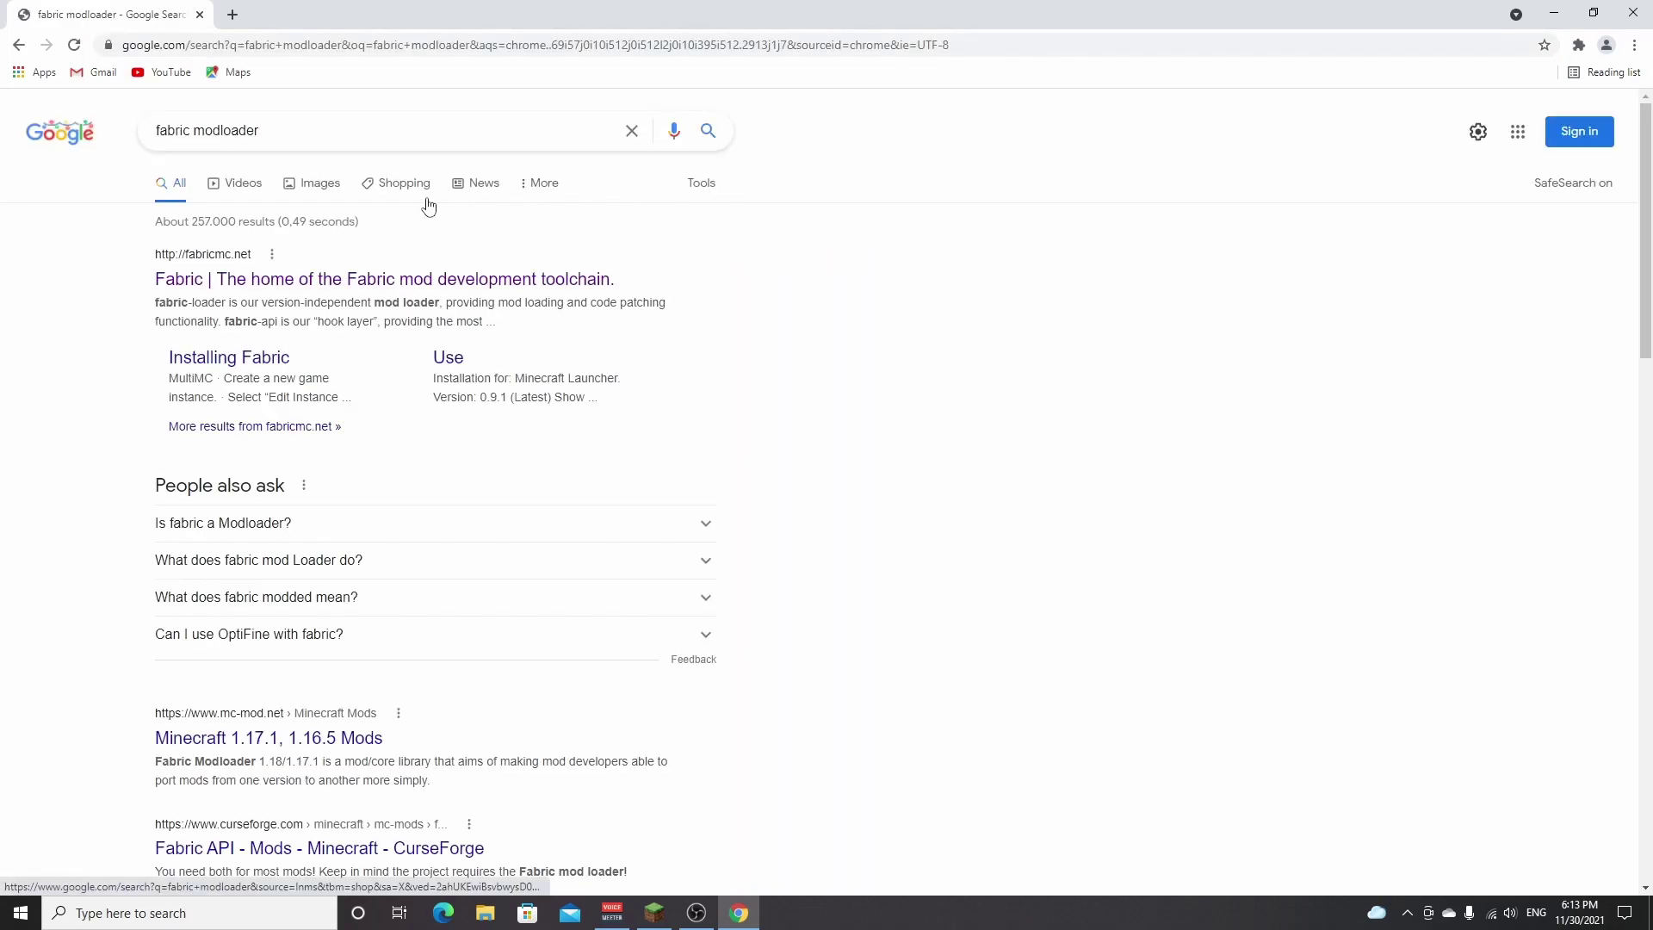
pyautogui.click(342, 293)
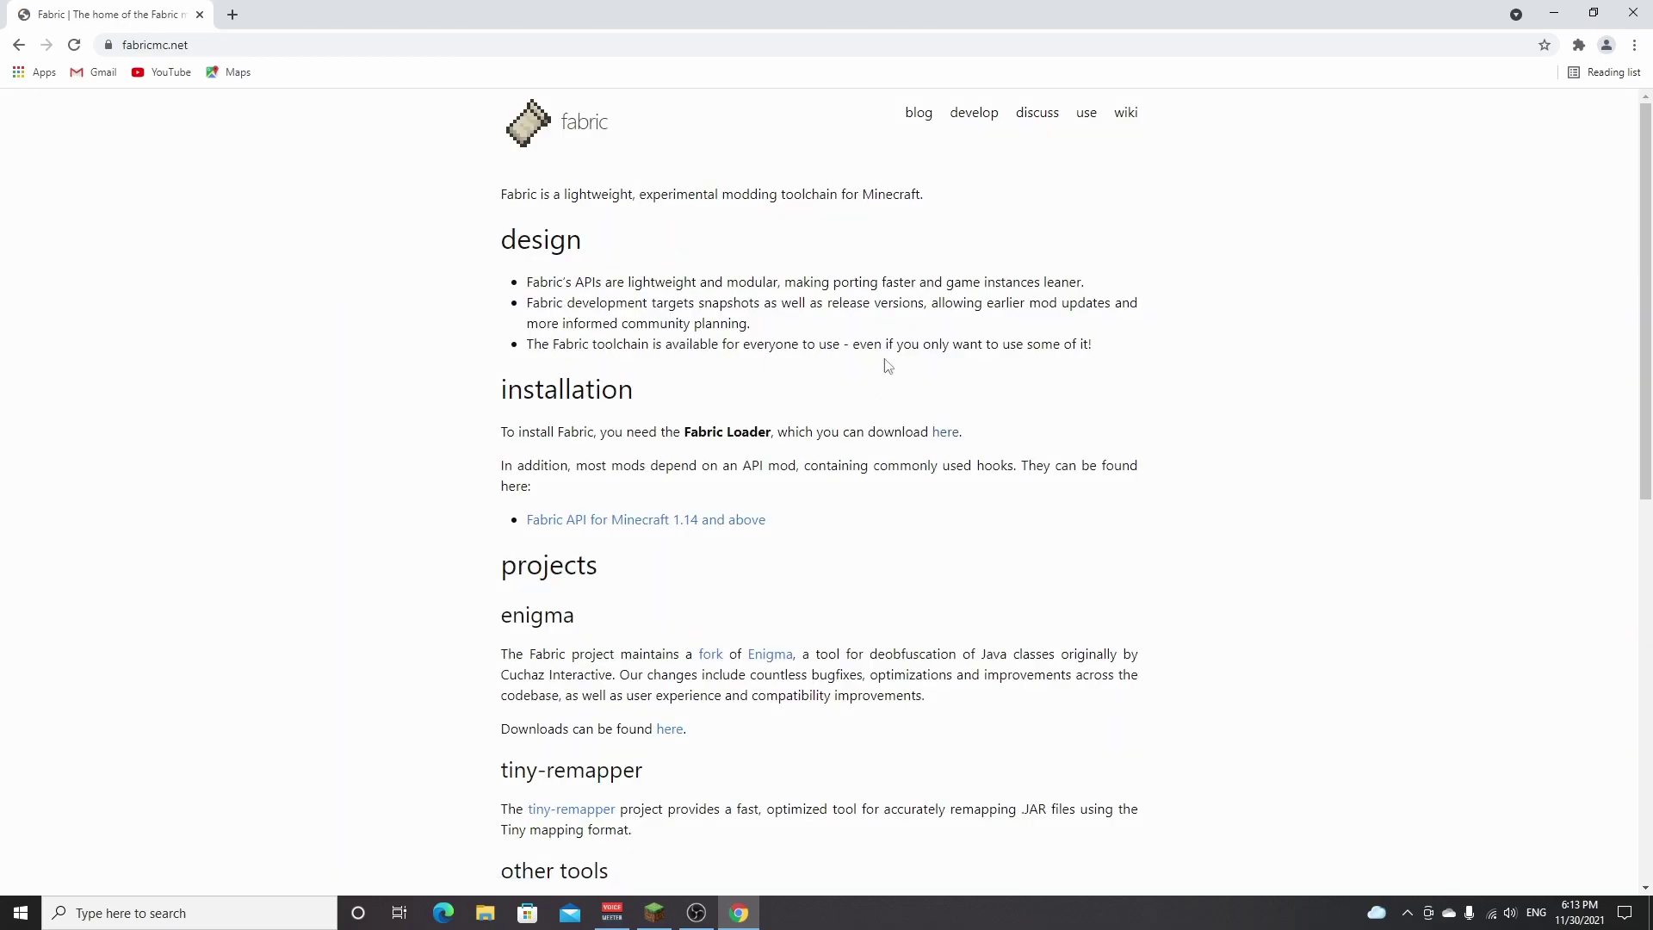
pyautogui.click(946, 435)
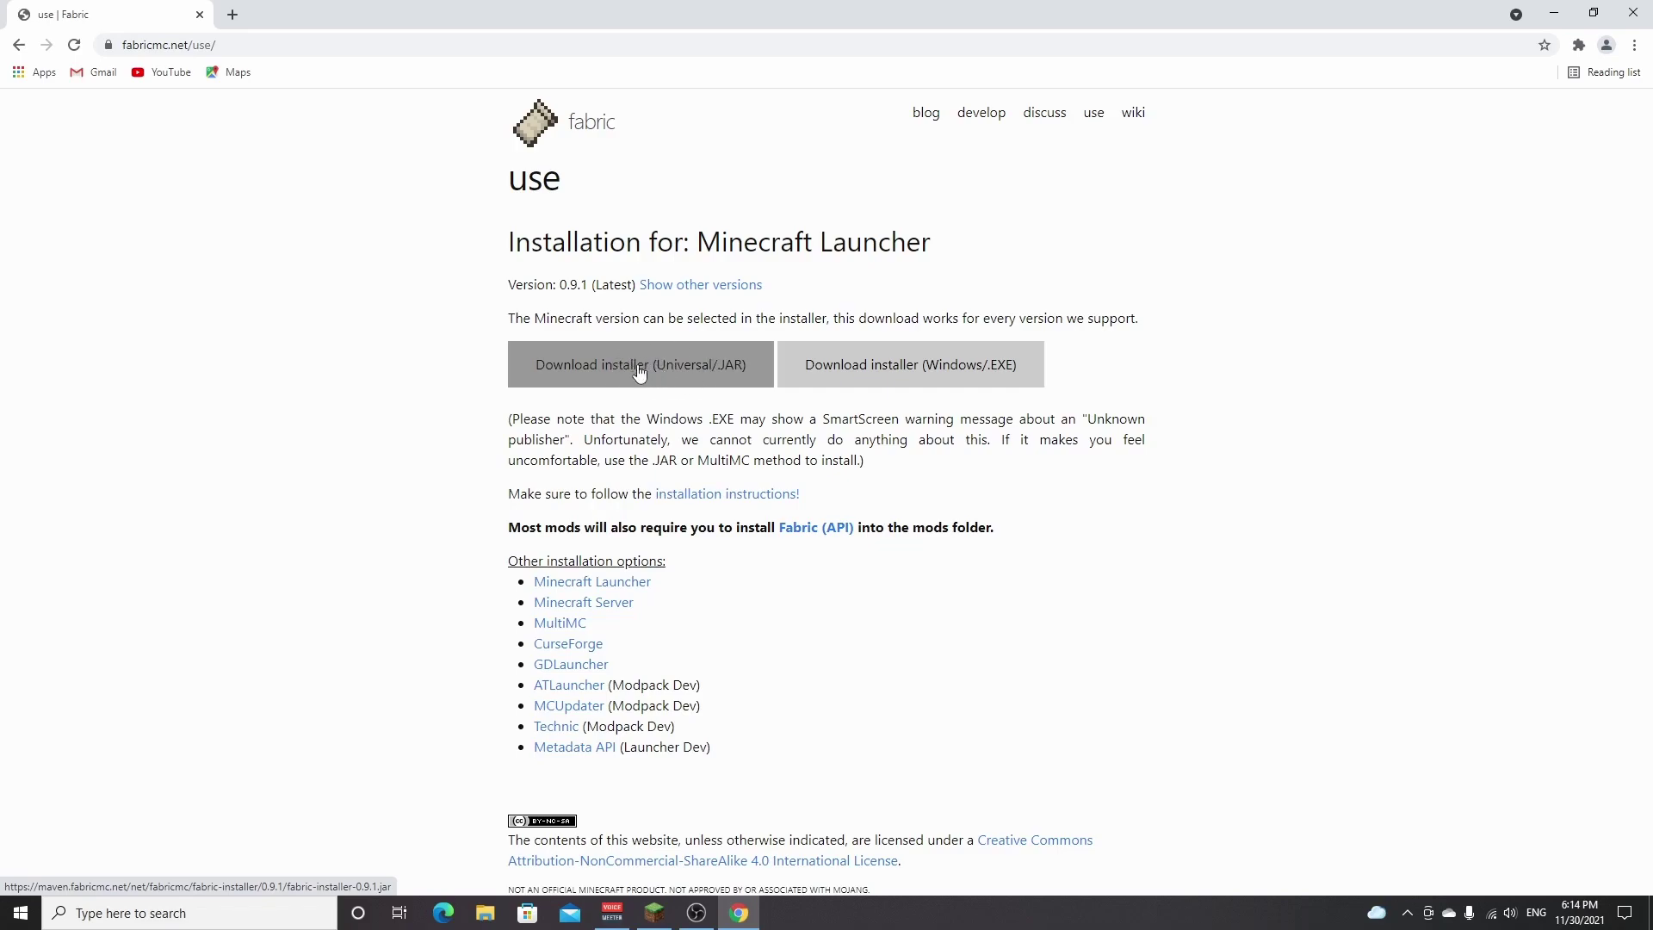
# - Download and run the Fabric Windows installer, starting the install for Minecraft 1.18
pyautogui.click(906, 372)
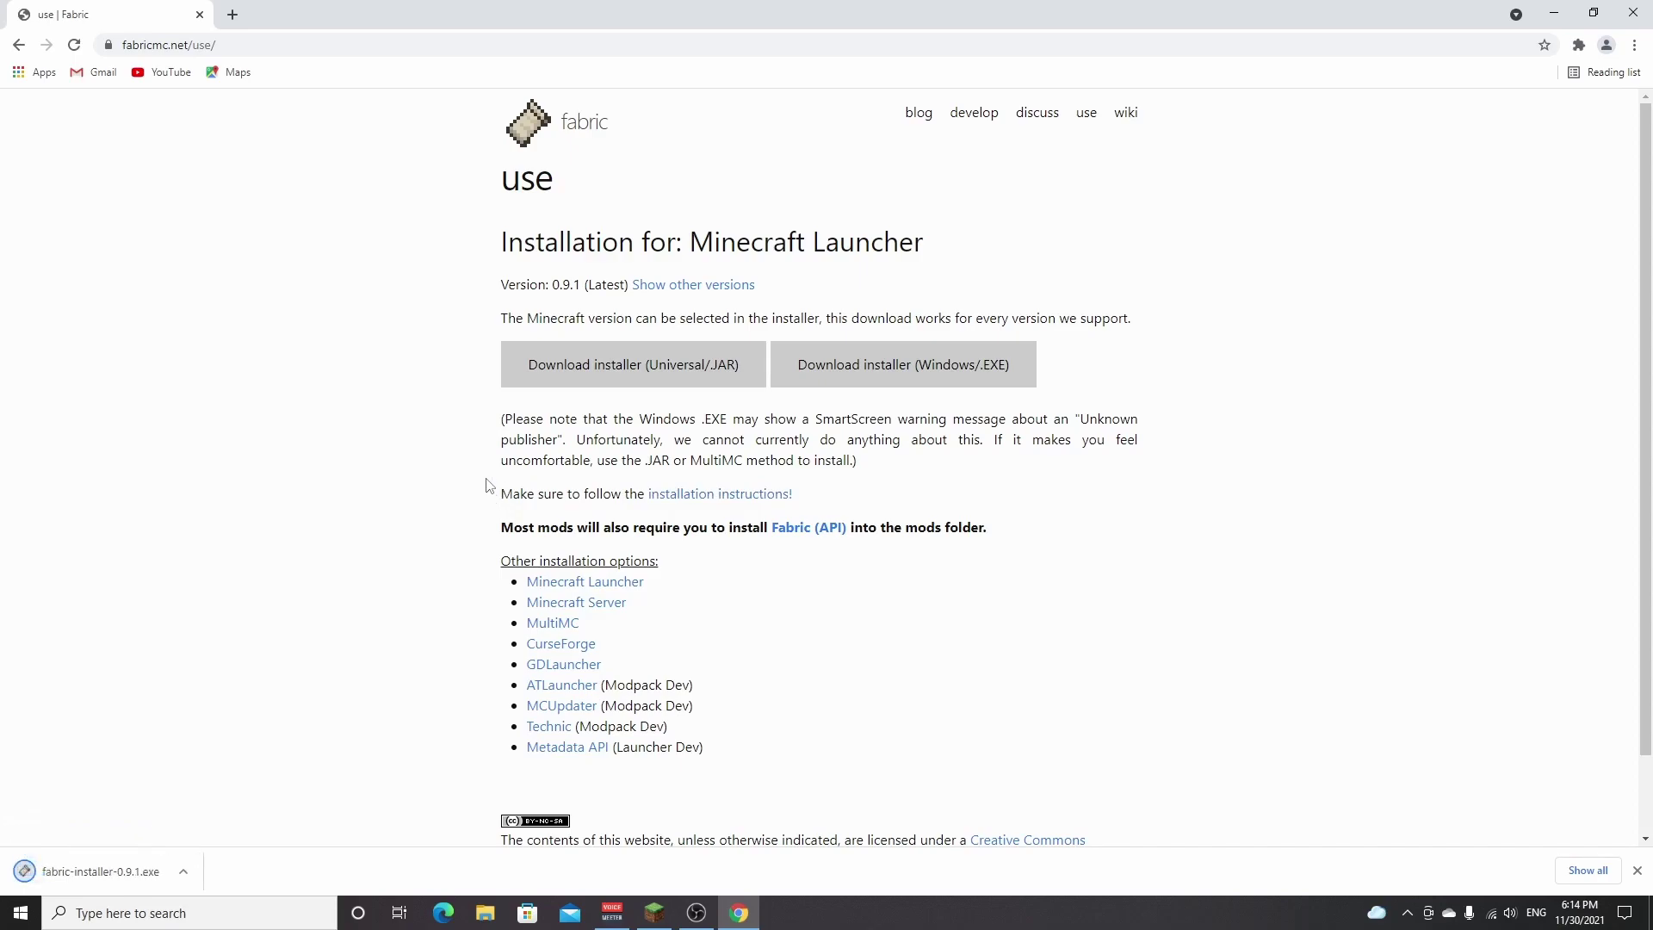
pyautogui.click(103, 872)
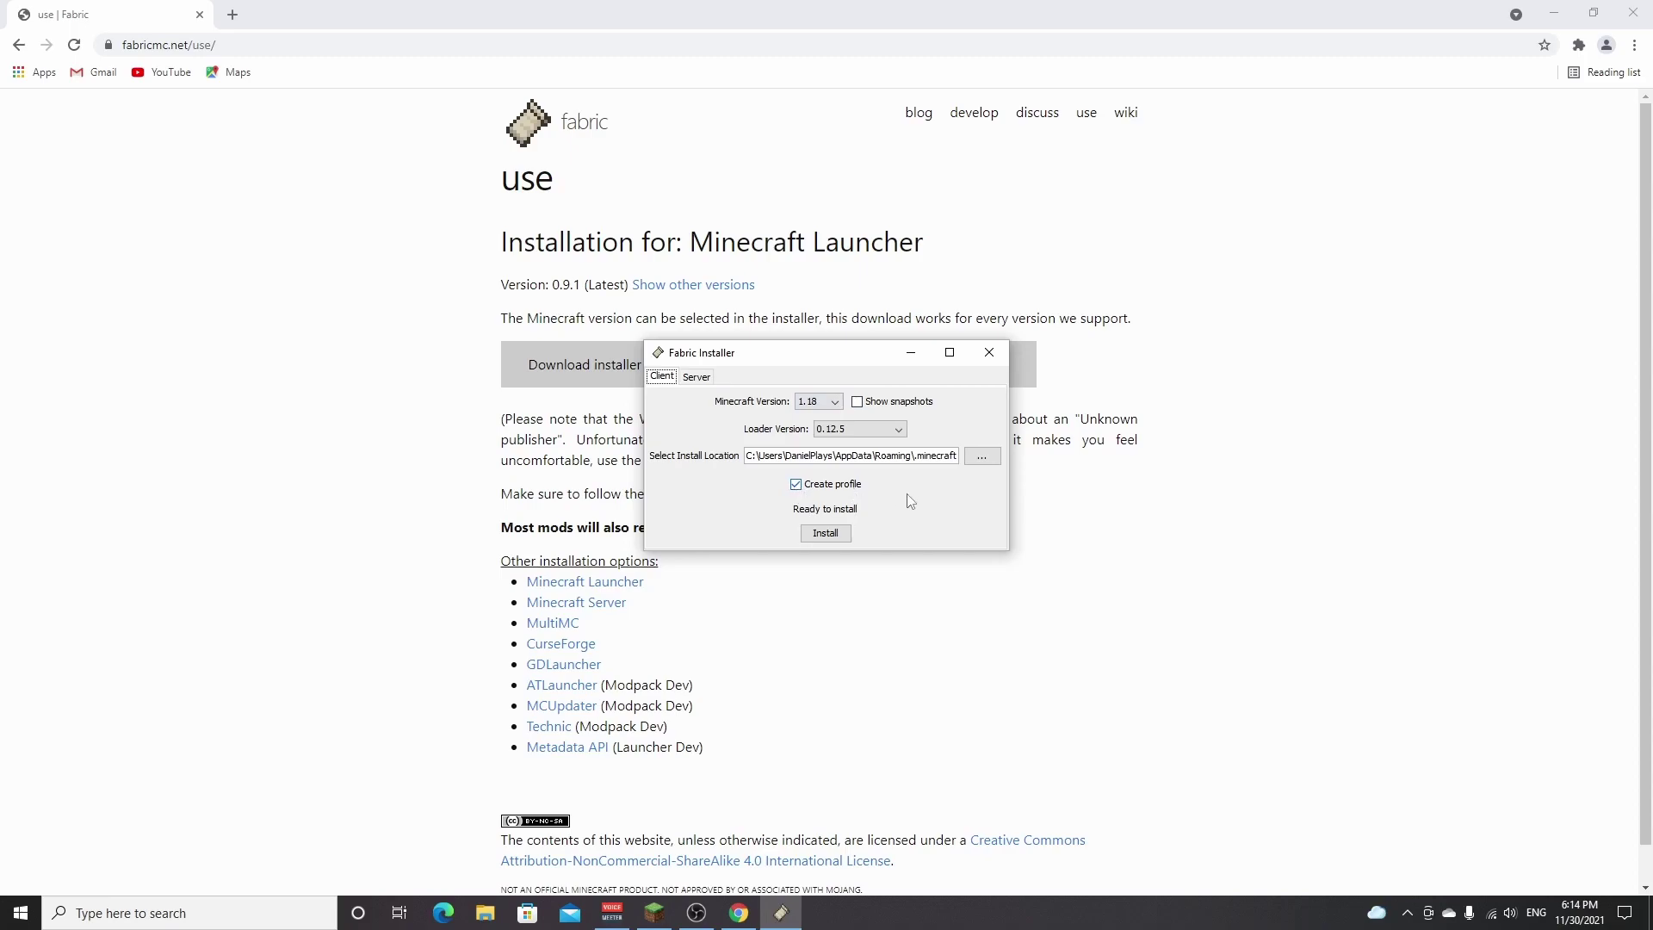
pyautogui.click(824, 534)
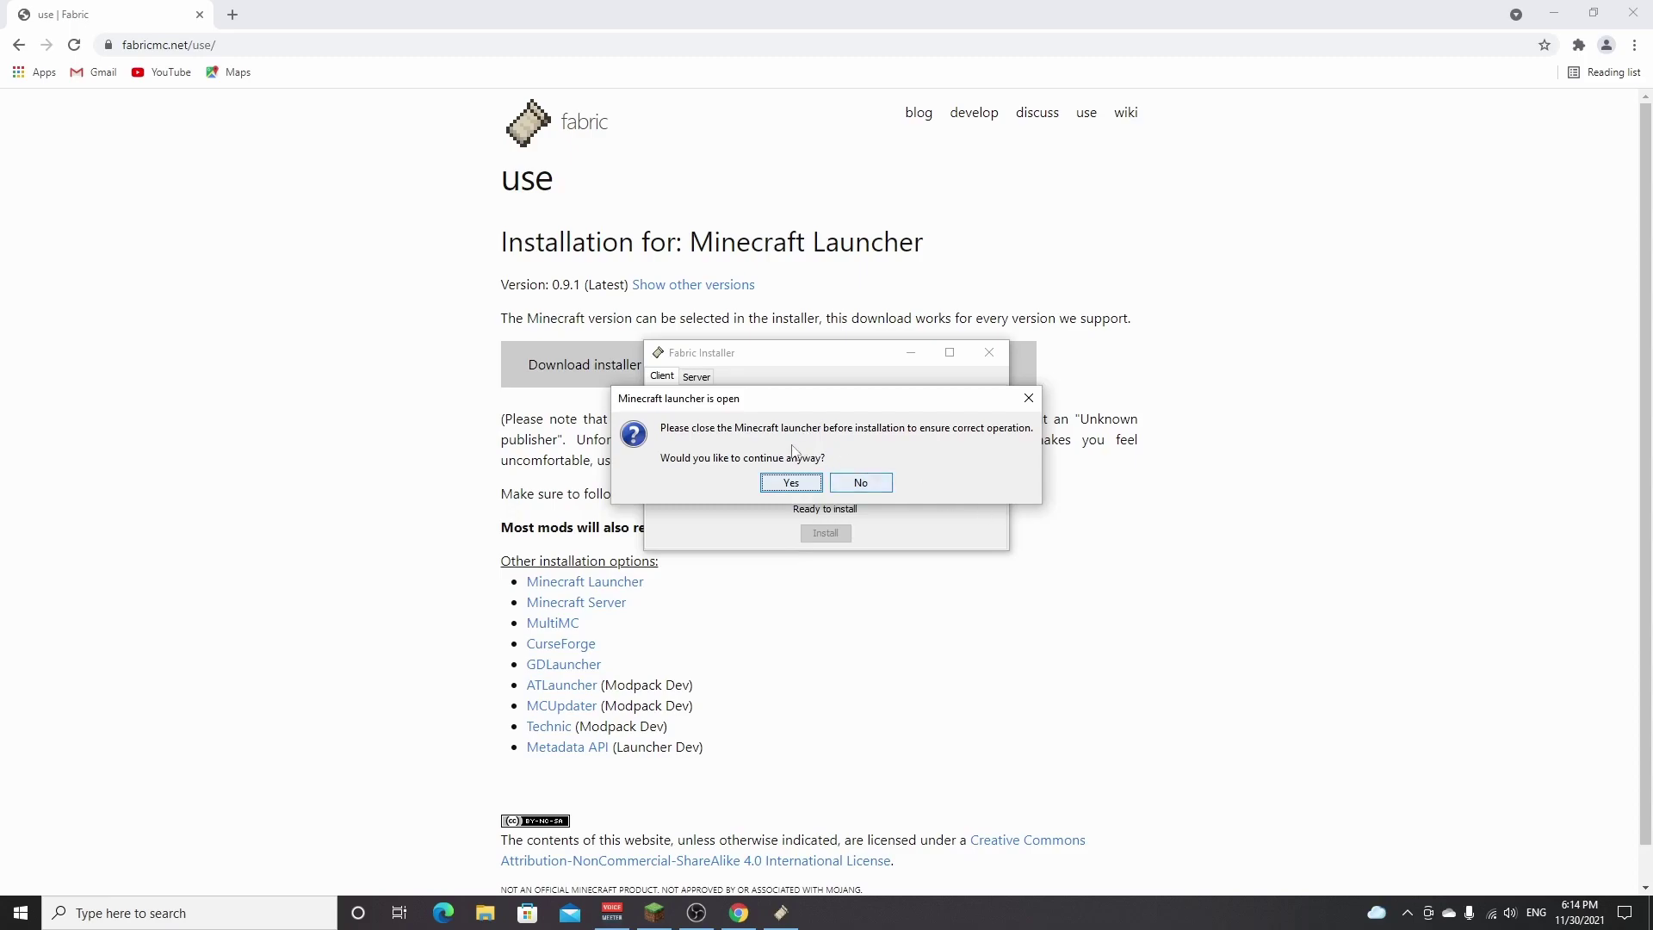
# - Close the Minecraft Launcher, finish installing Fabric Loader 0.12.5, and close the installer
pyautogui.click(654, 913)
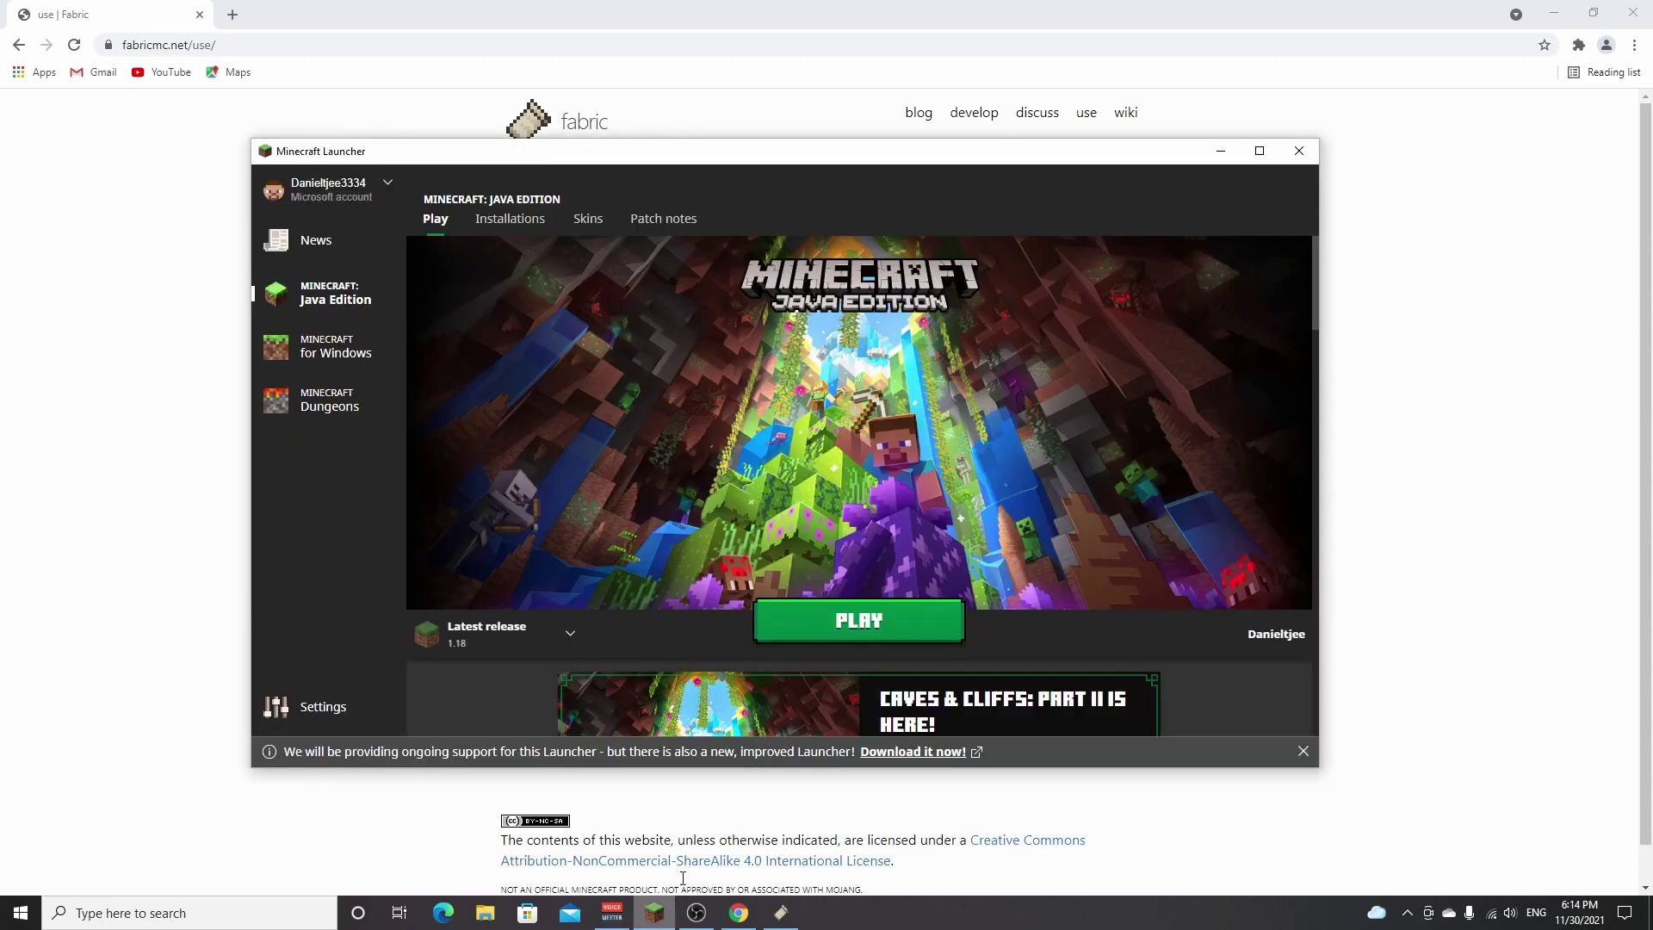
pyautogui.click(1300, 153)
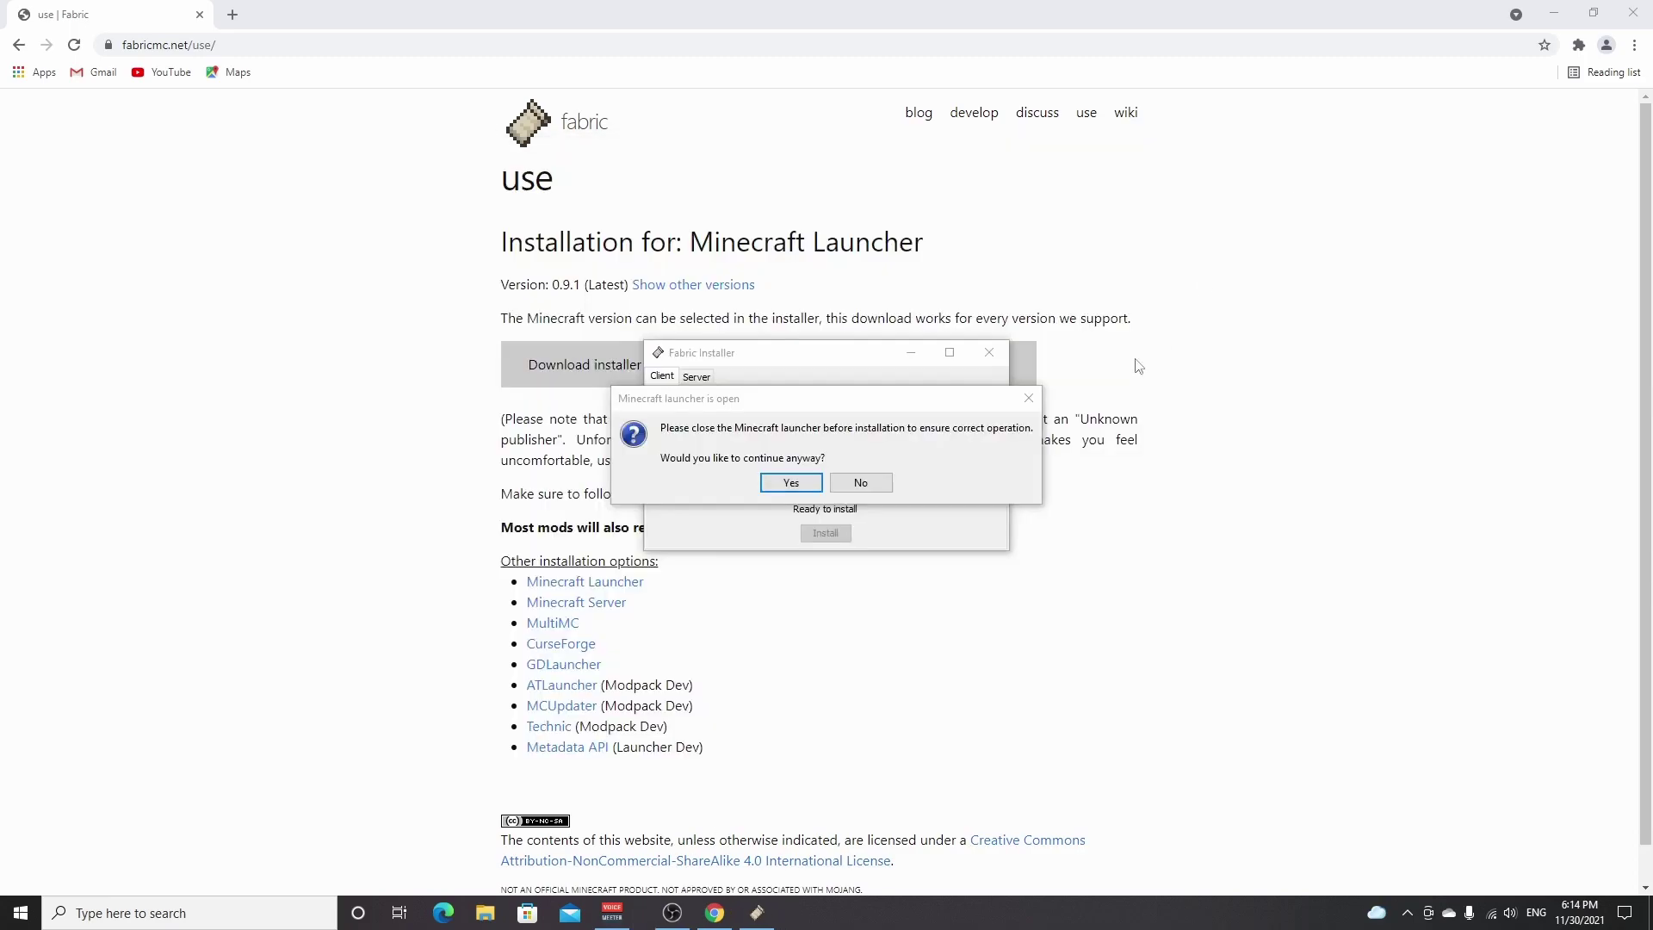
pyautogui.click(790, 484)
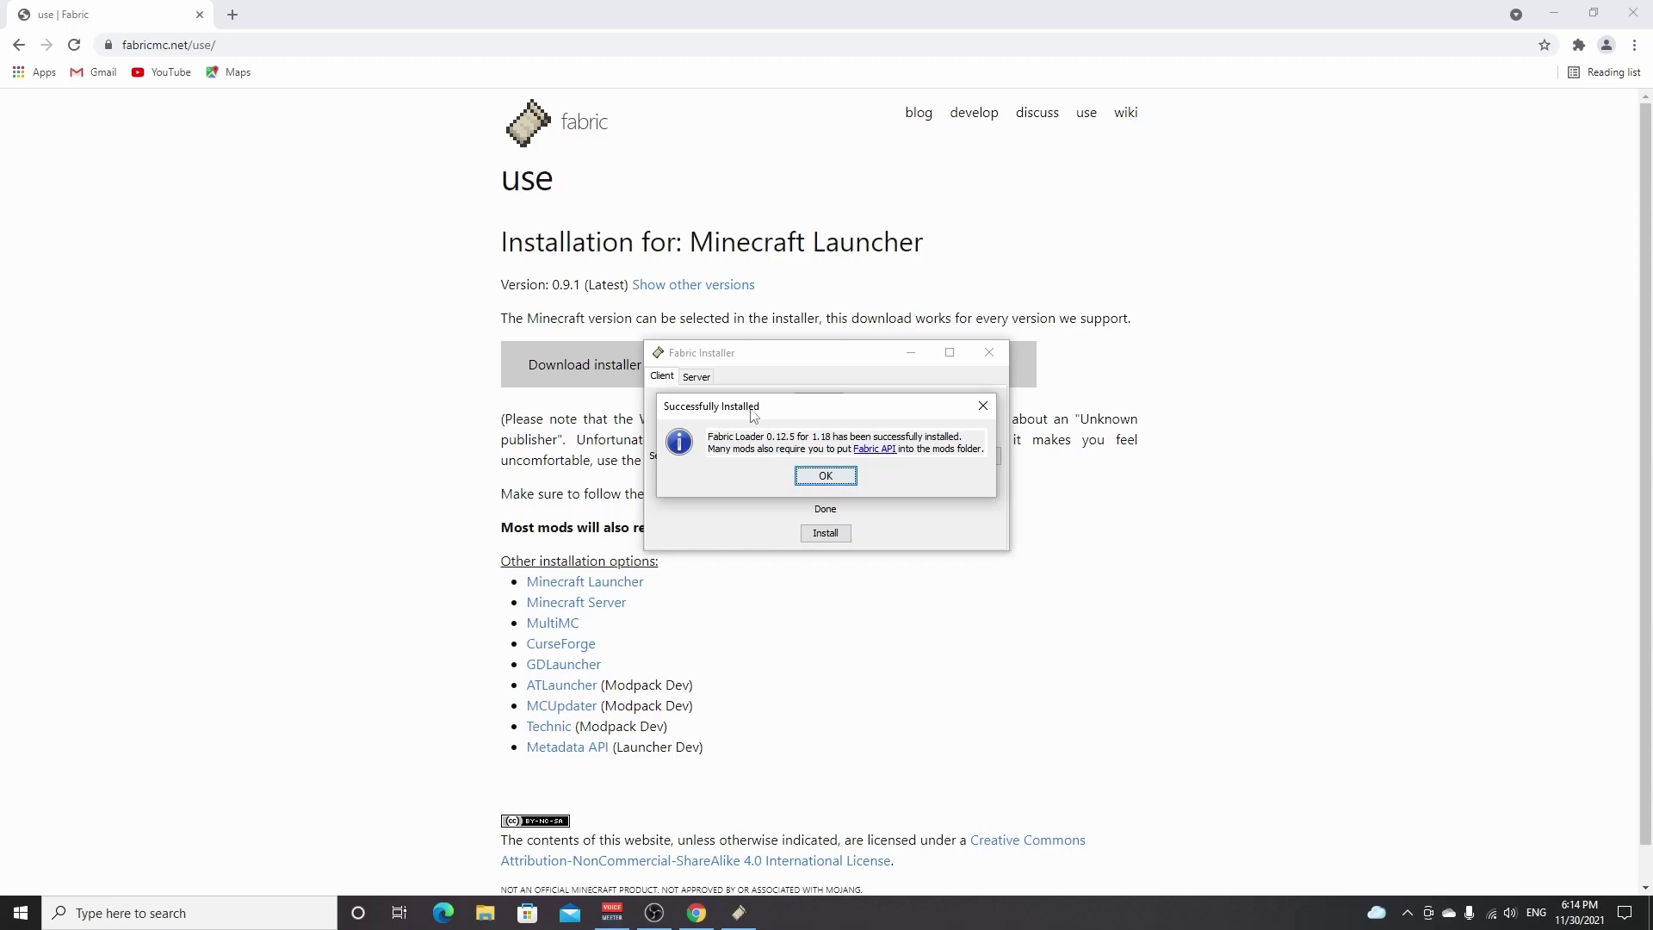
pyautogui.click(827, 478)
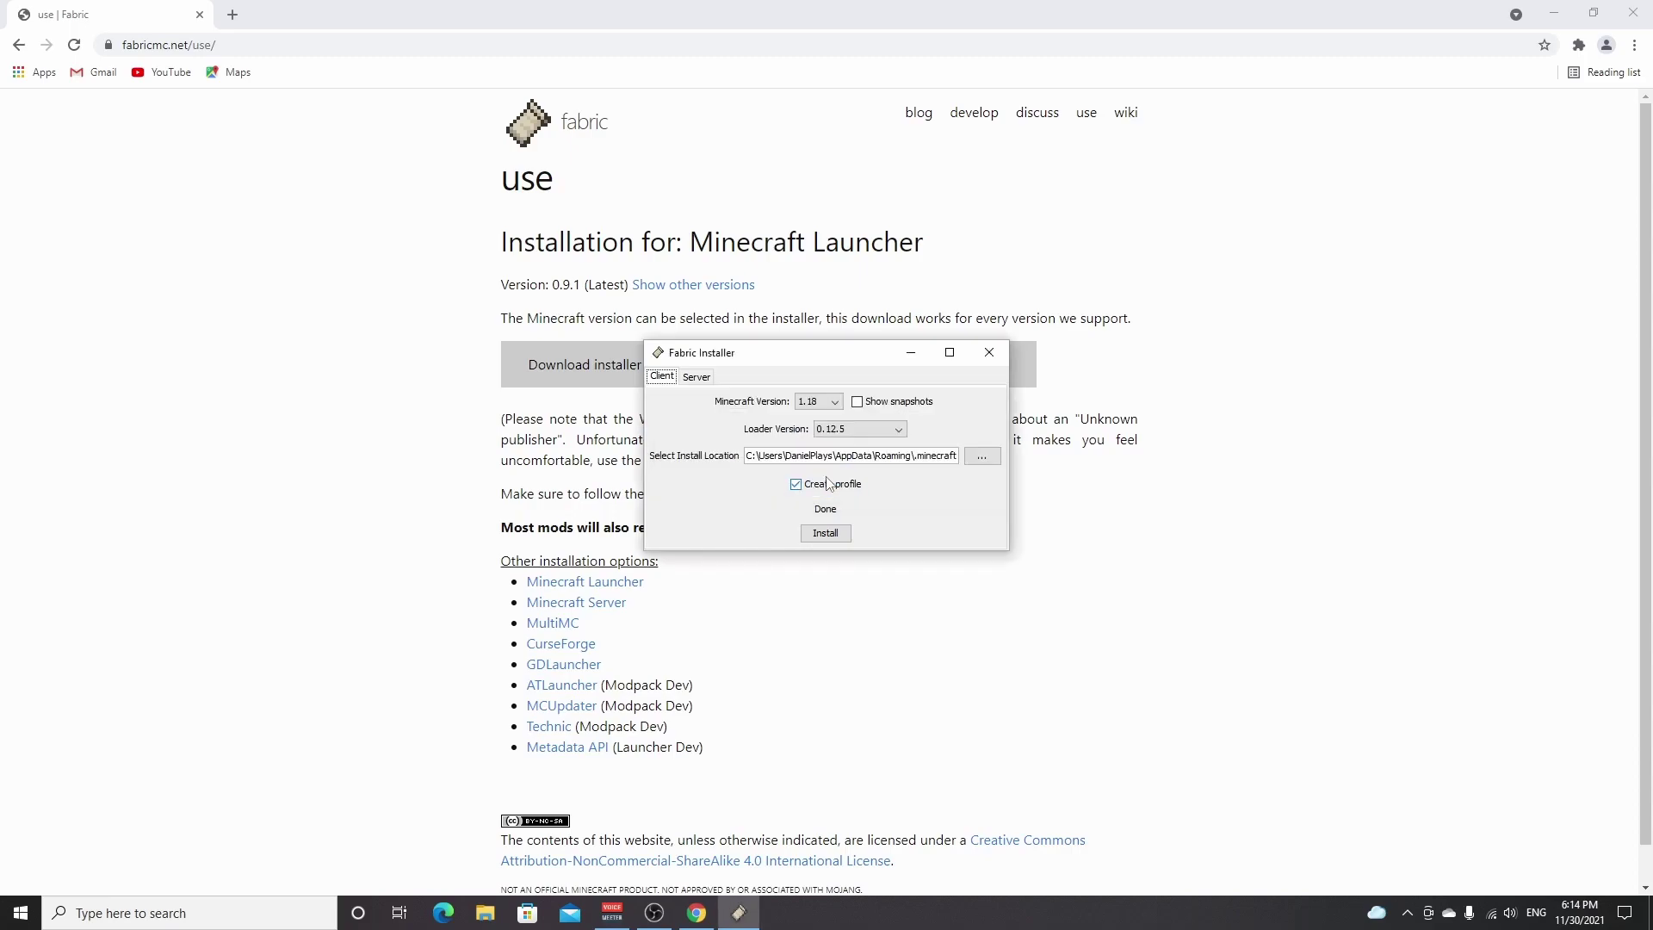
pyautogui.click(989, 352)
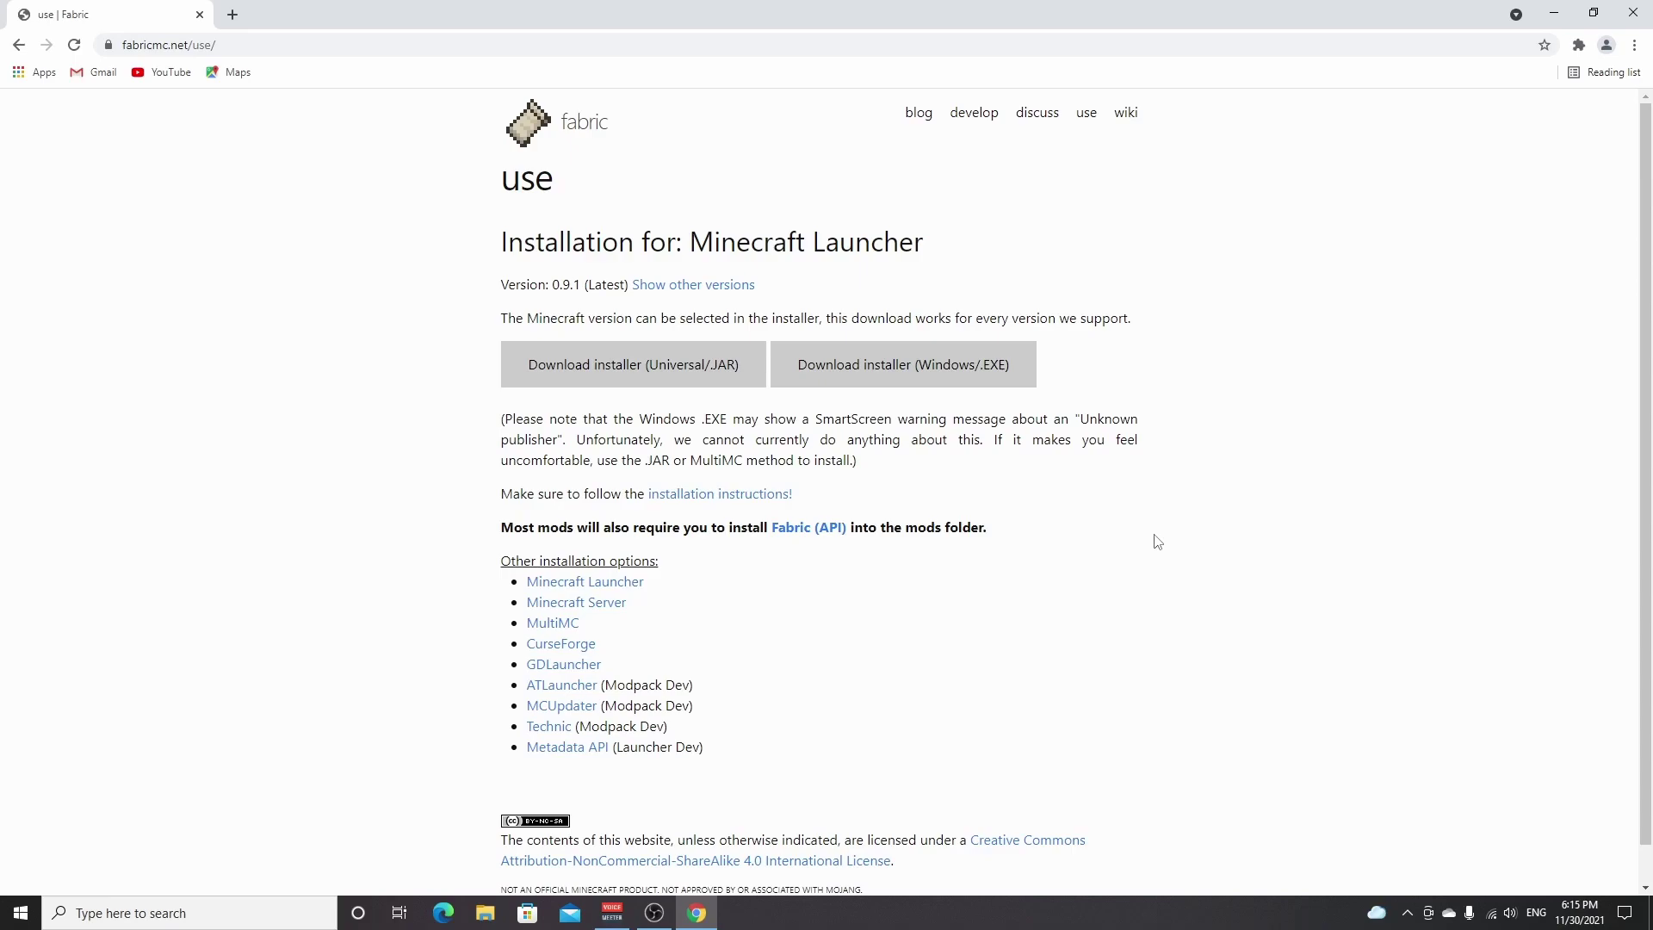
# - Open Minecraft Launcher from the desktop and play the Latest release 1.18 installation
pyautogui.click(1553, 13)
pyautogui.doubleClick(1586, 142)
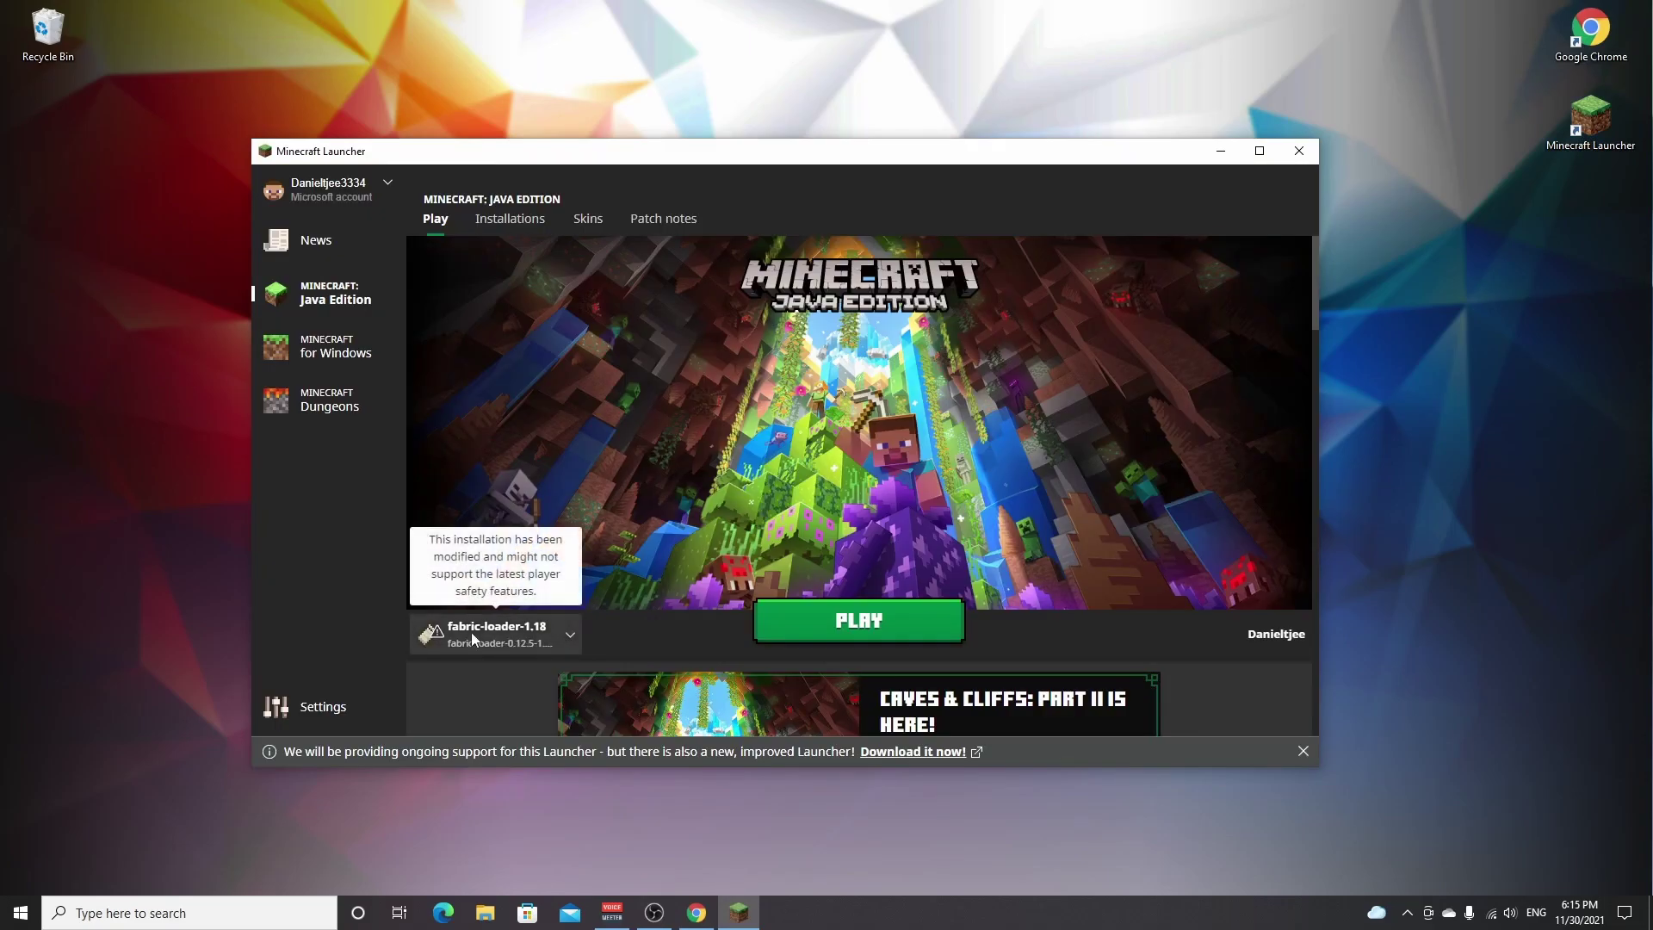
pyautogui.click(489, 632)
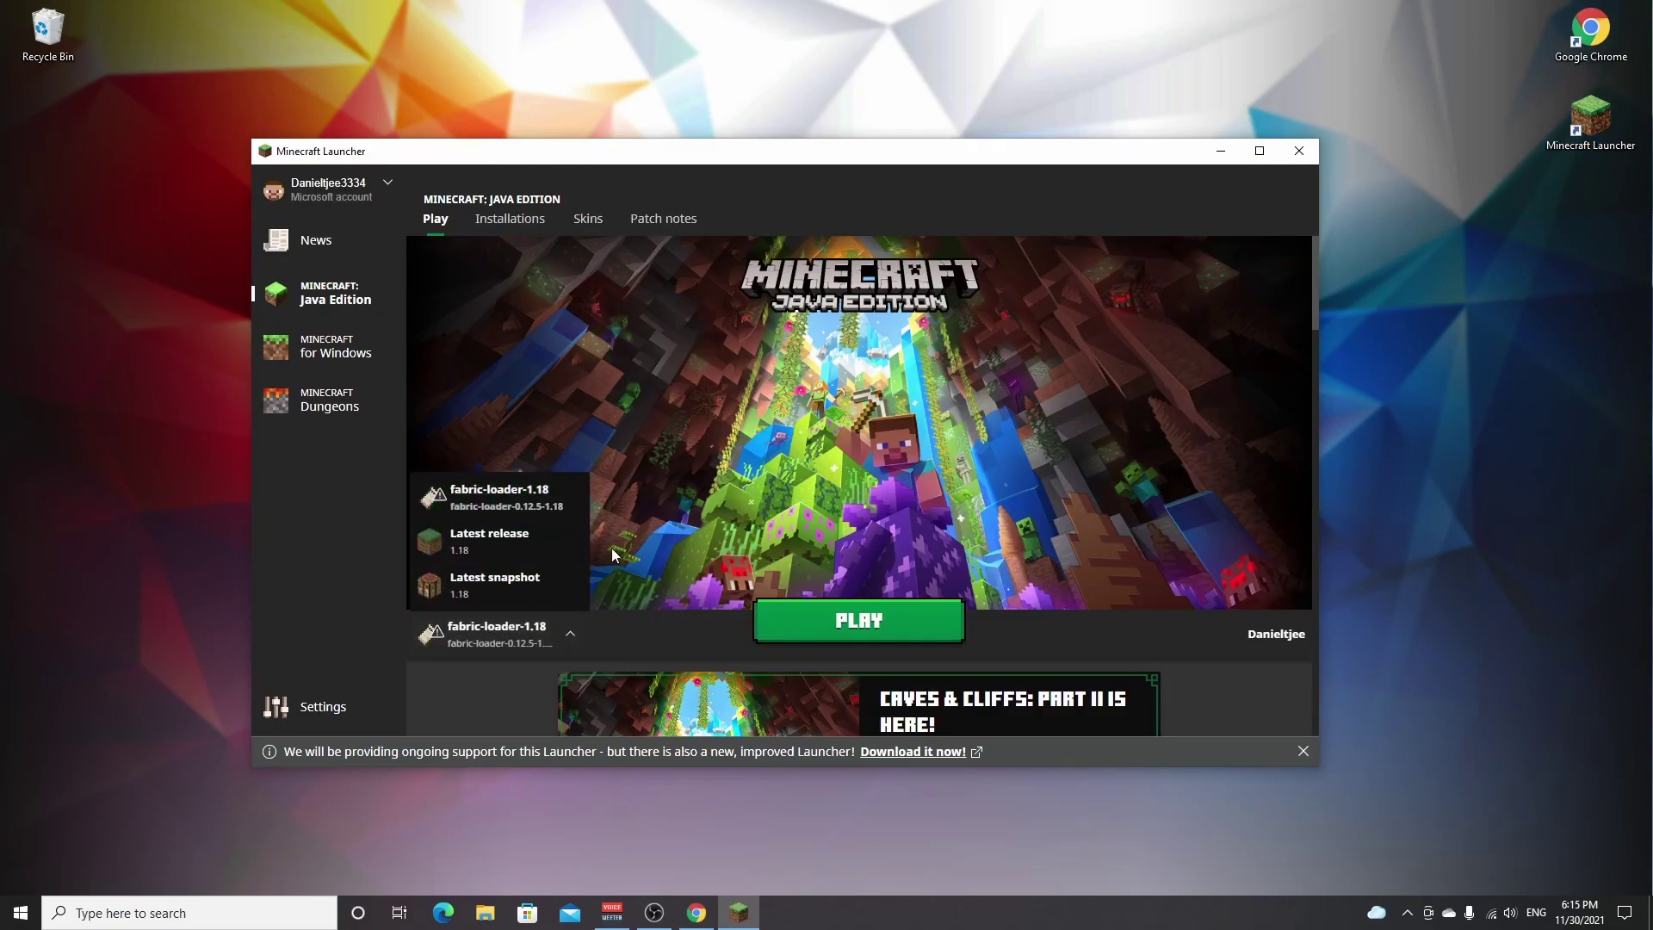
pyautogui.click(493, 543)
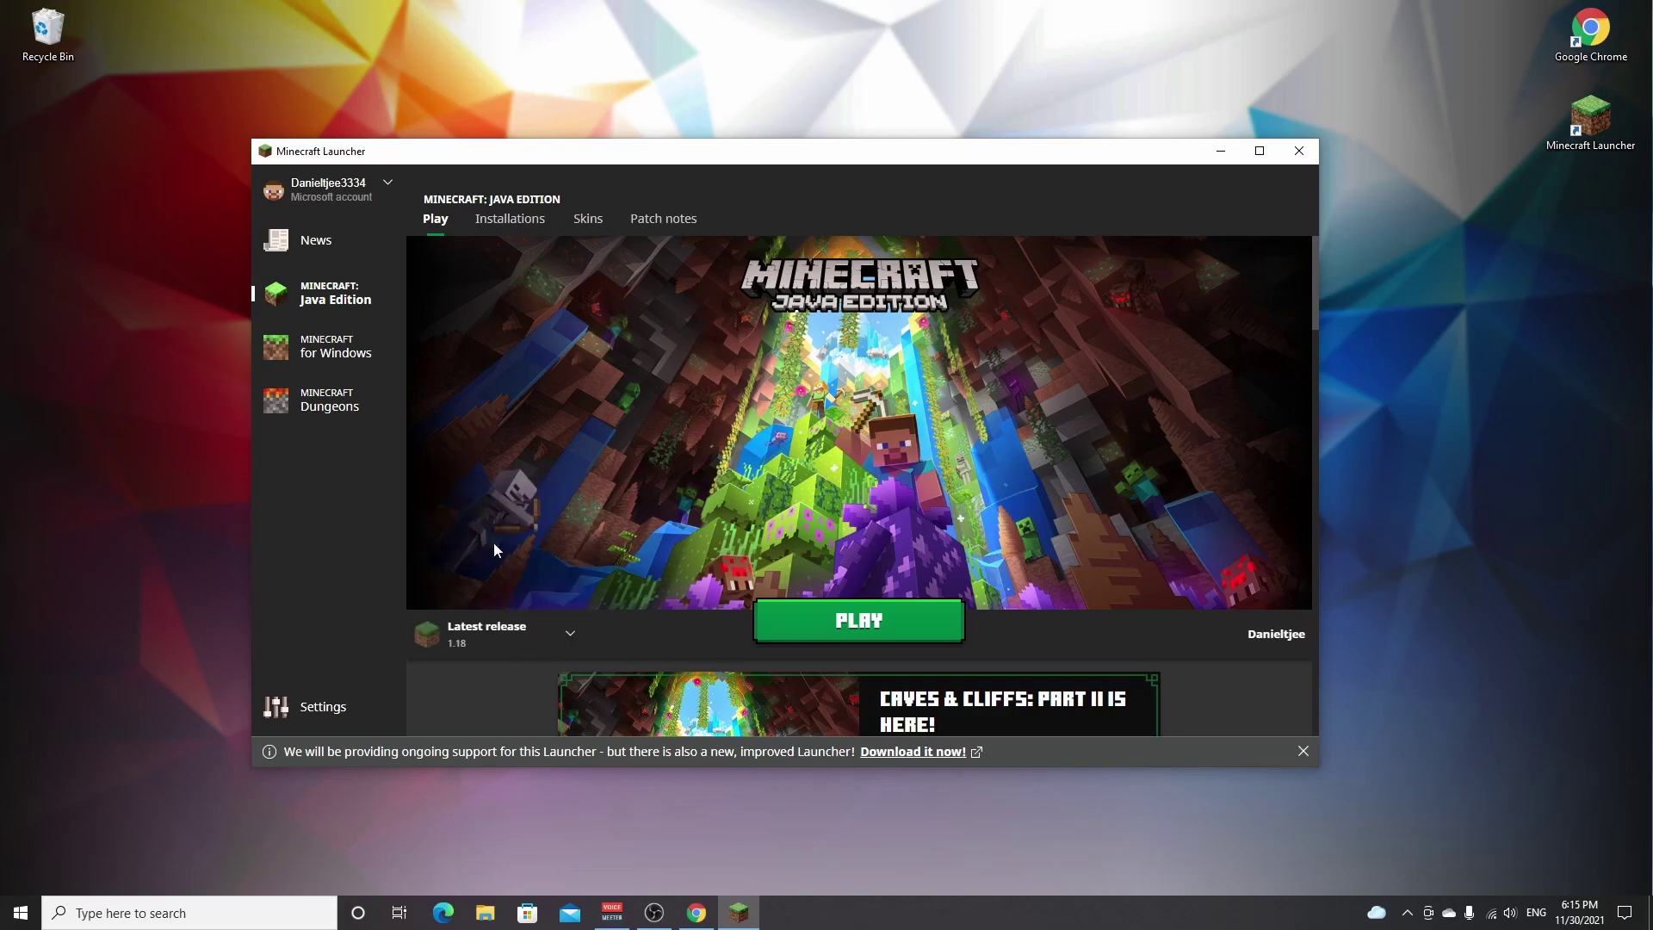
pyautogui.click(859, 627)
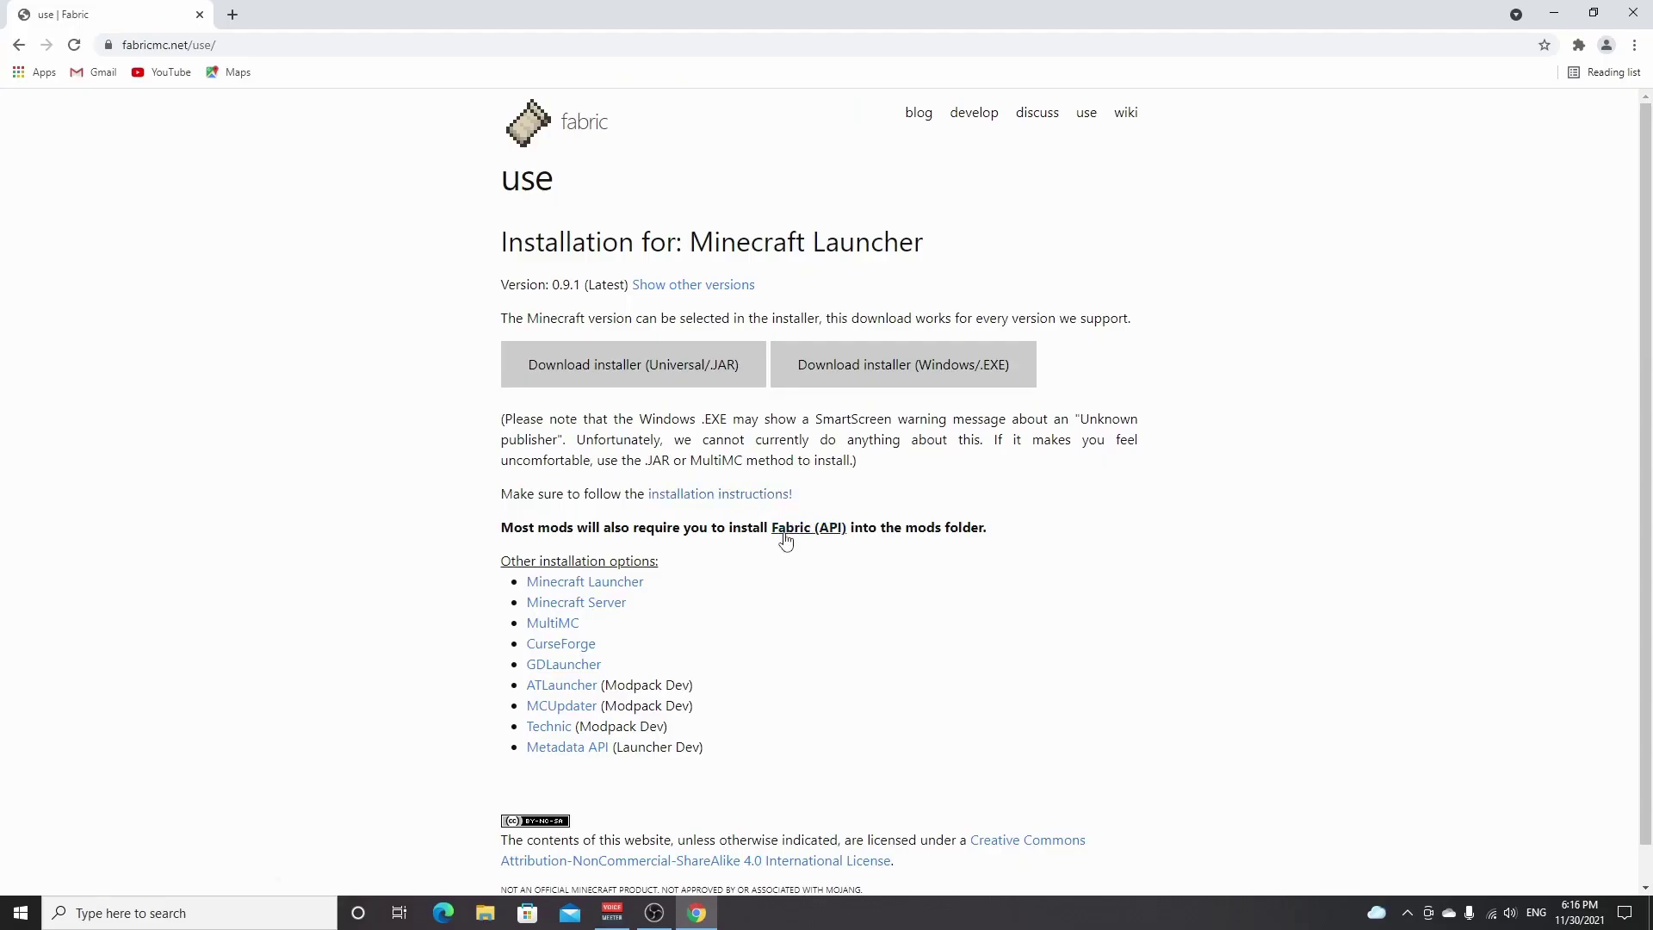
# - Download and keep the Fabric API 0.43.1 jar for Minecraft 1.18, replacing its tab with a new one
pyautogui.click(800, 537)
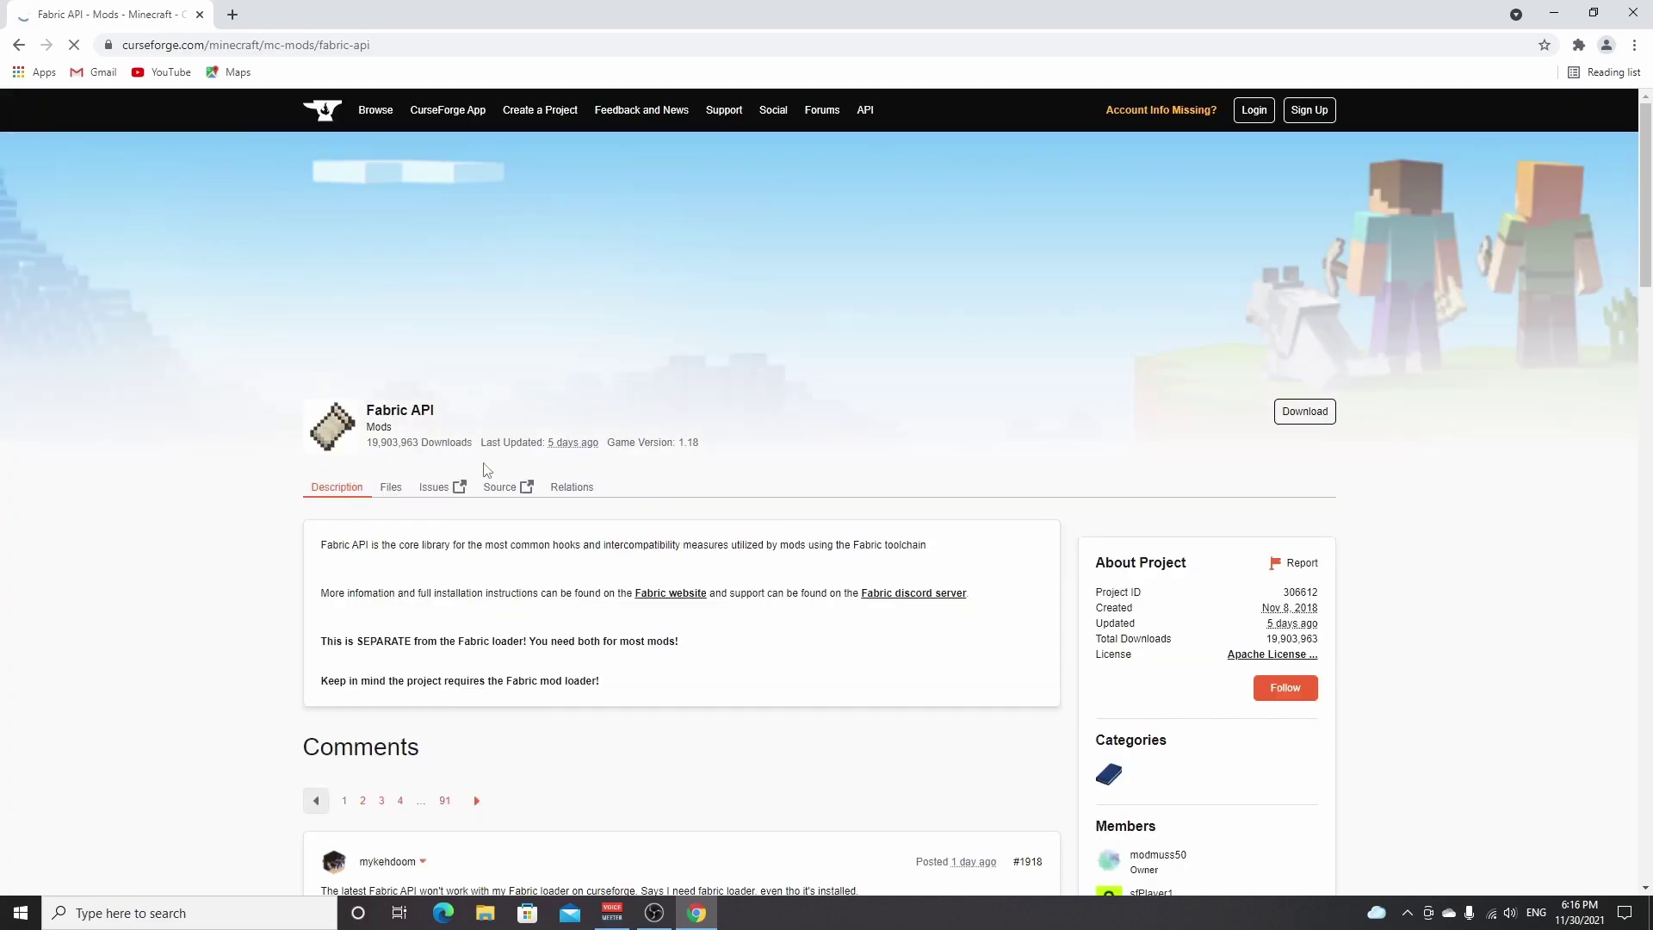
pyautogui.scroll(-3, 314, 461)
pyautogui.scroll(-2, 454, 404)
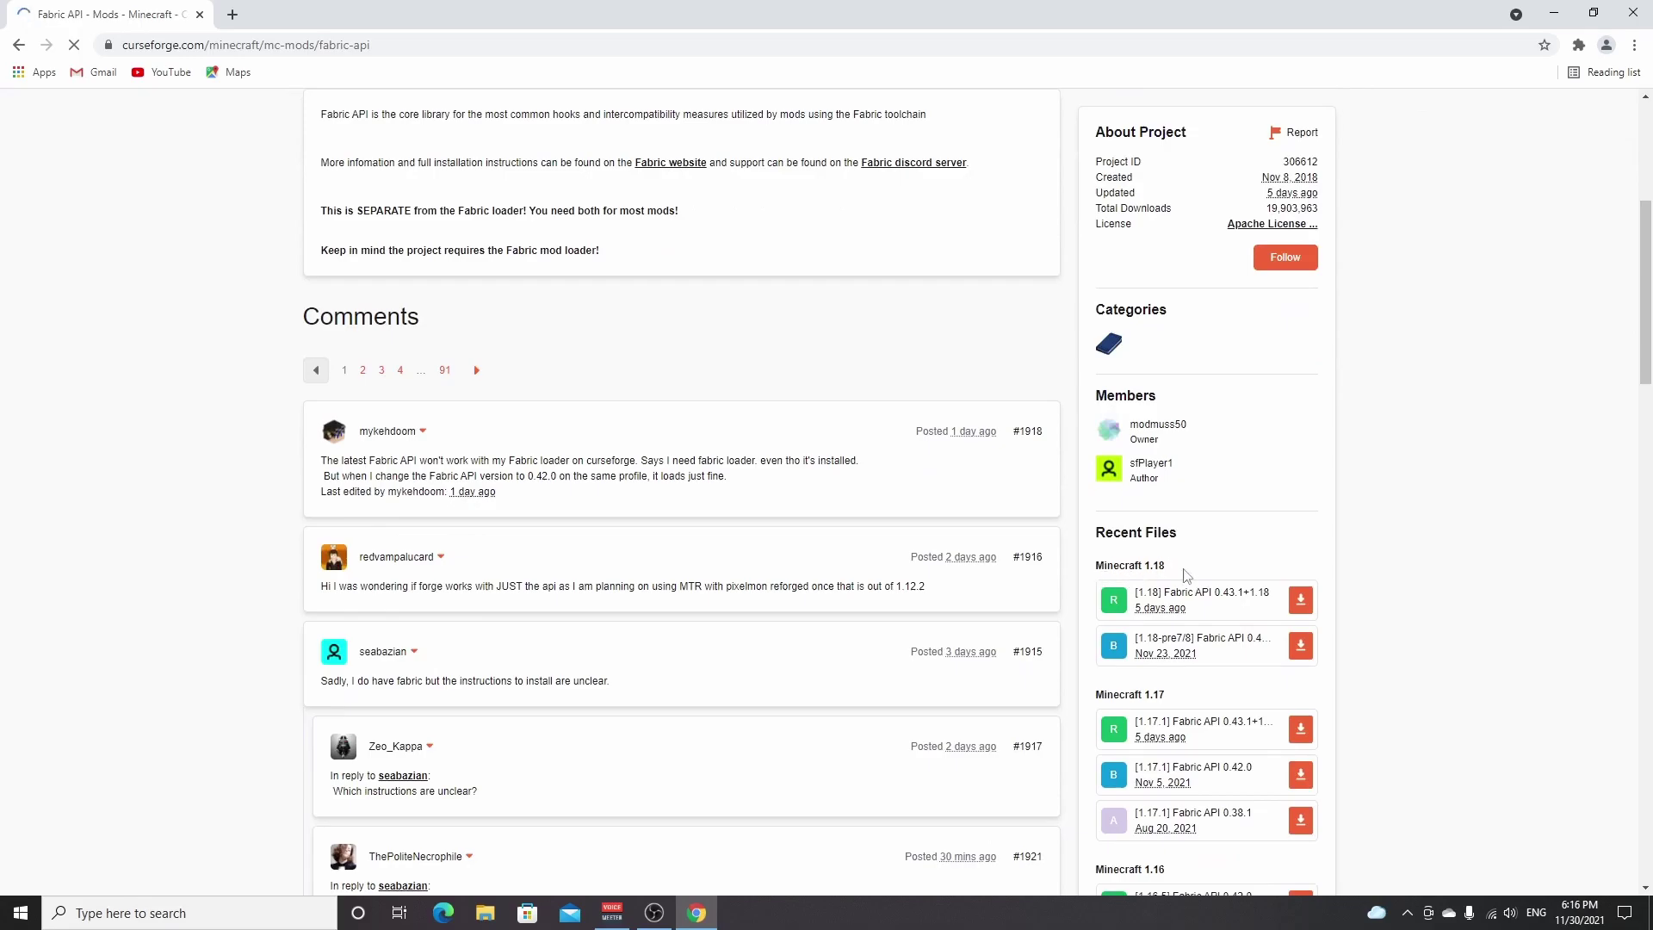
pyautogui.click(1301, 603)
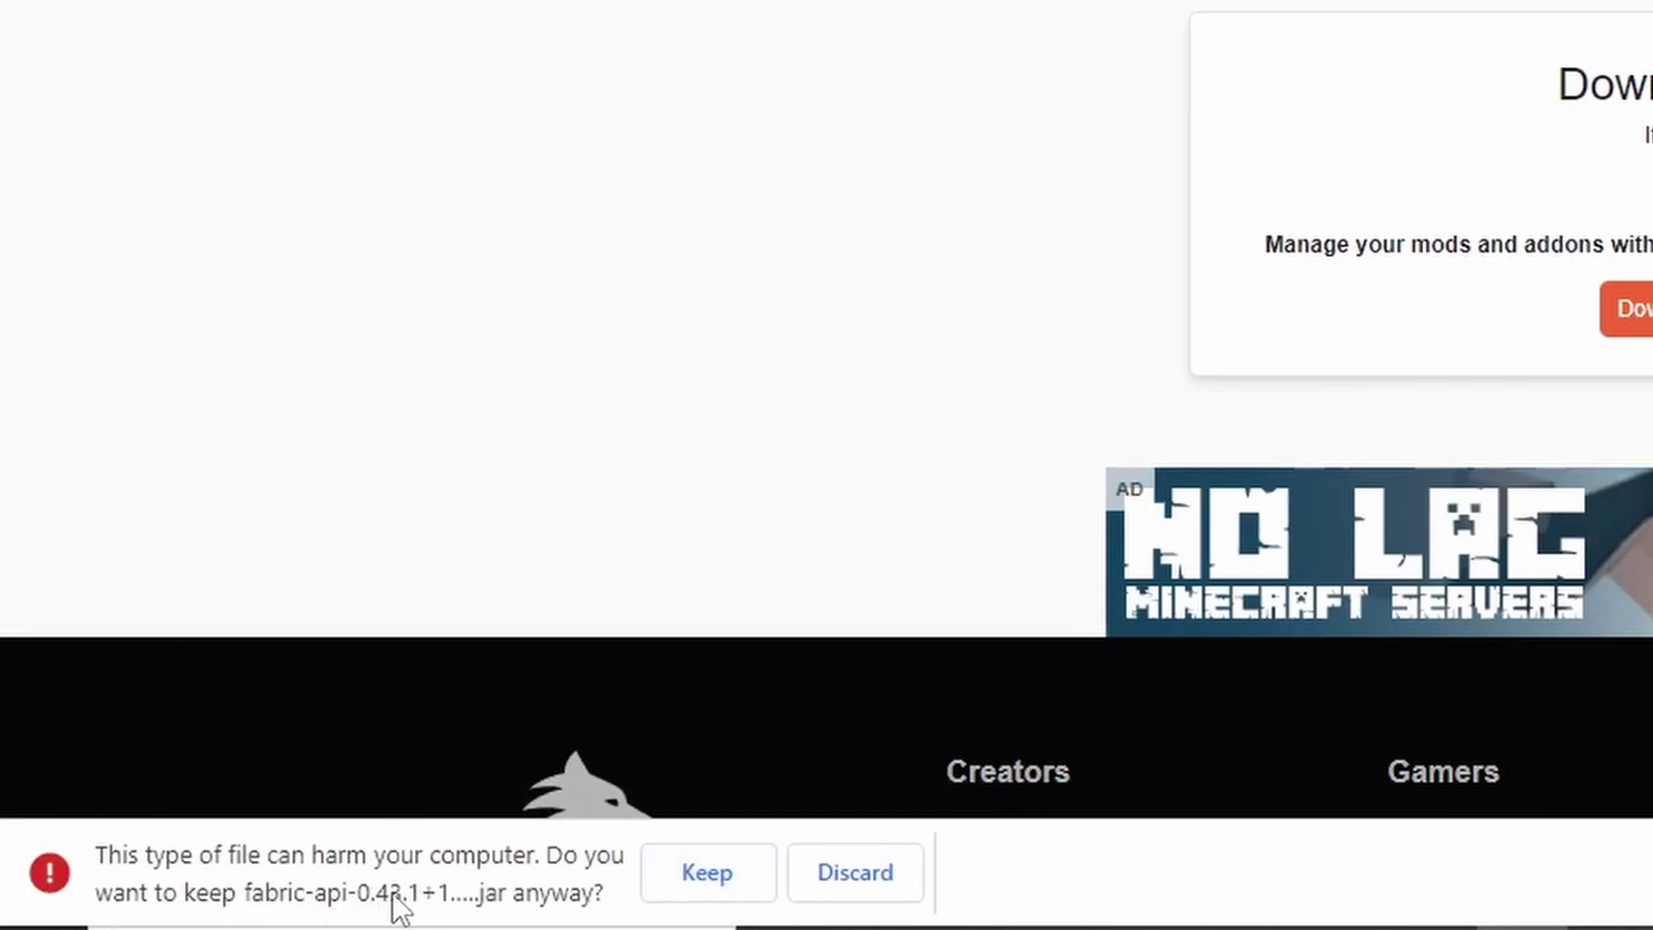
pyautogui.click(713, 888)
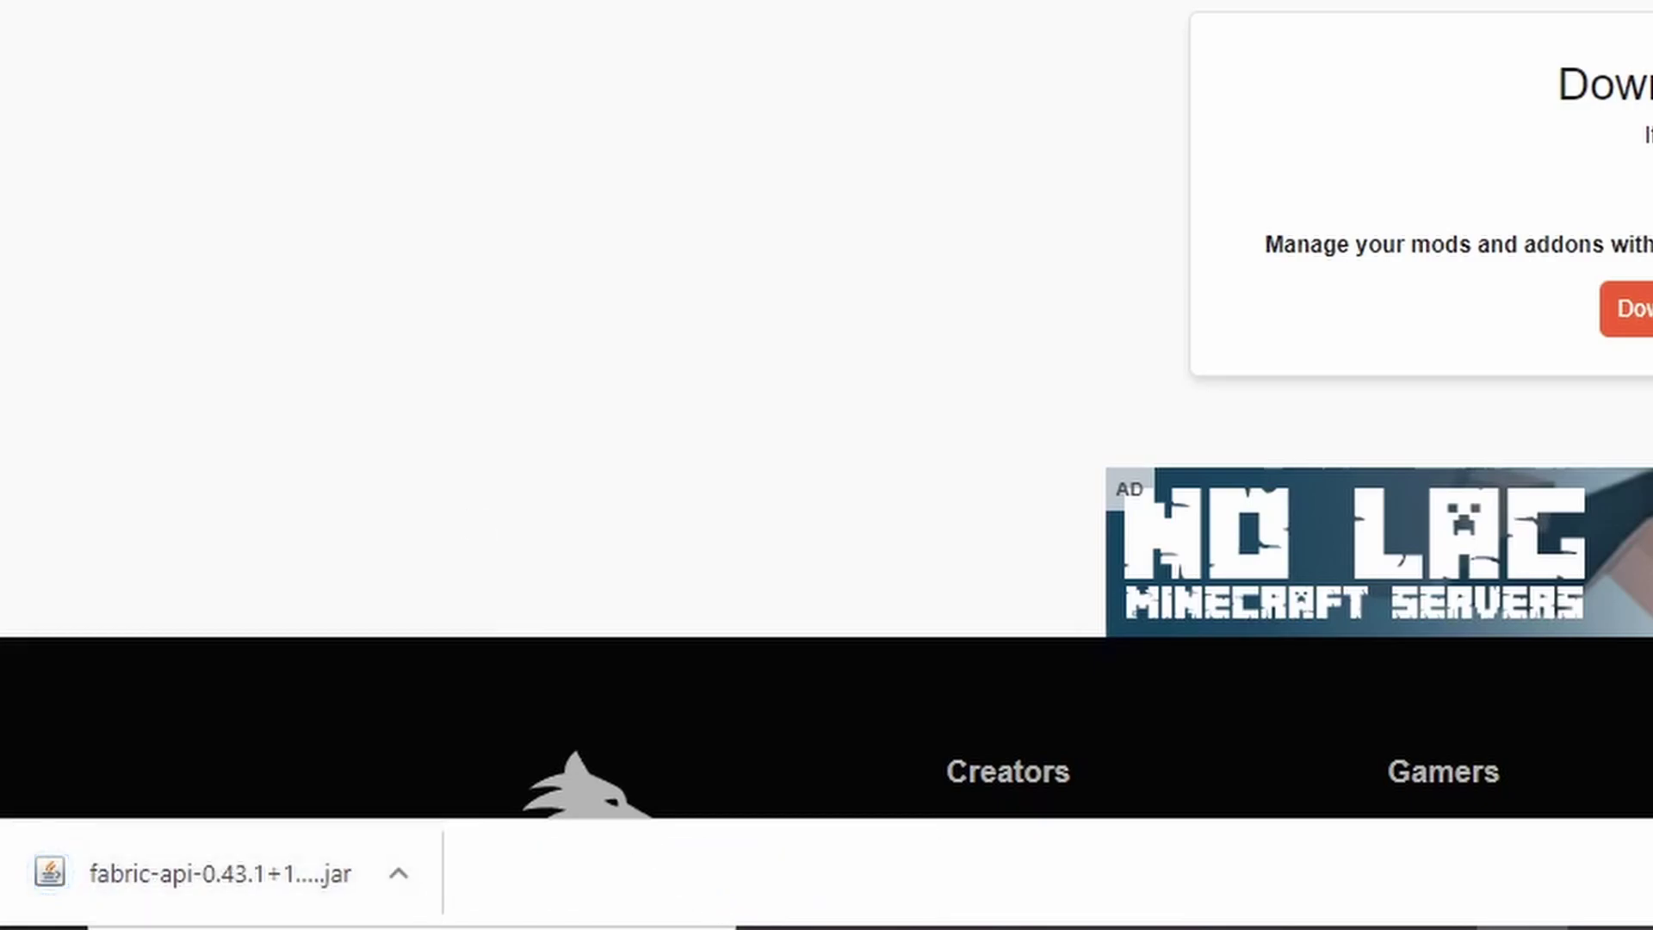
pyautogui.hotkey('ctrl', 't')
pyautogui.click(200, 15)
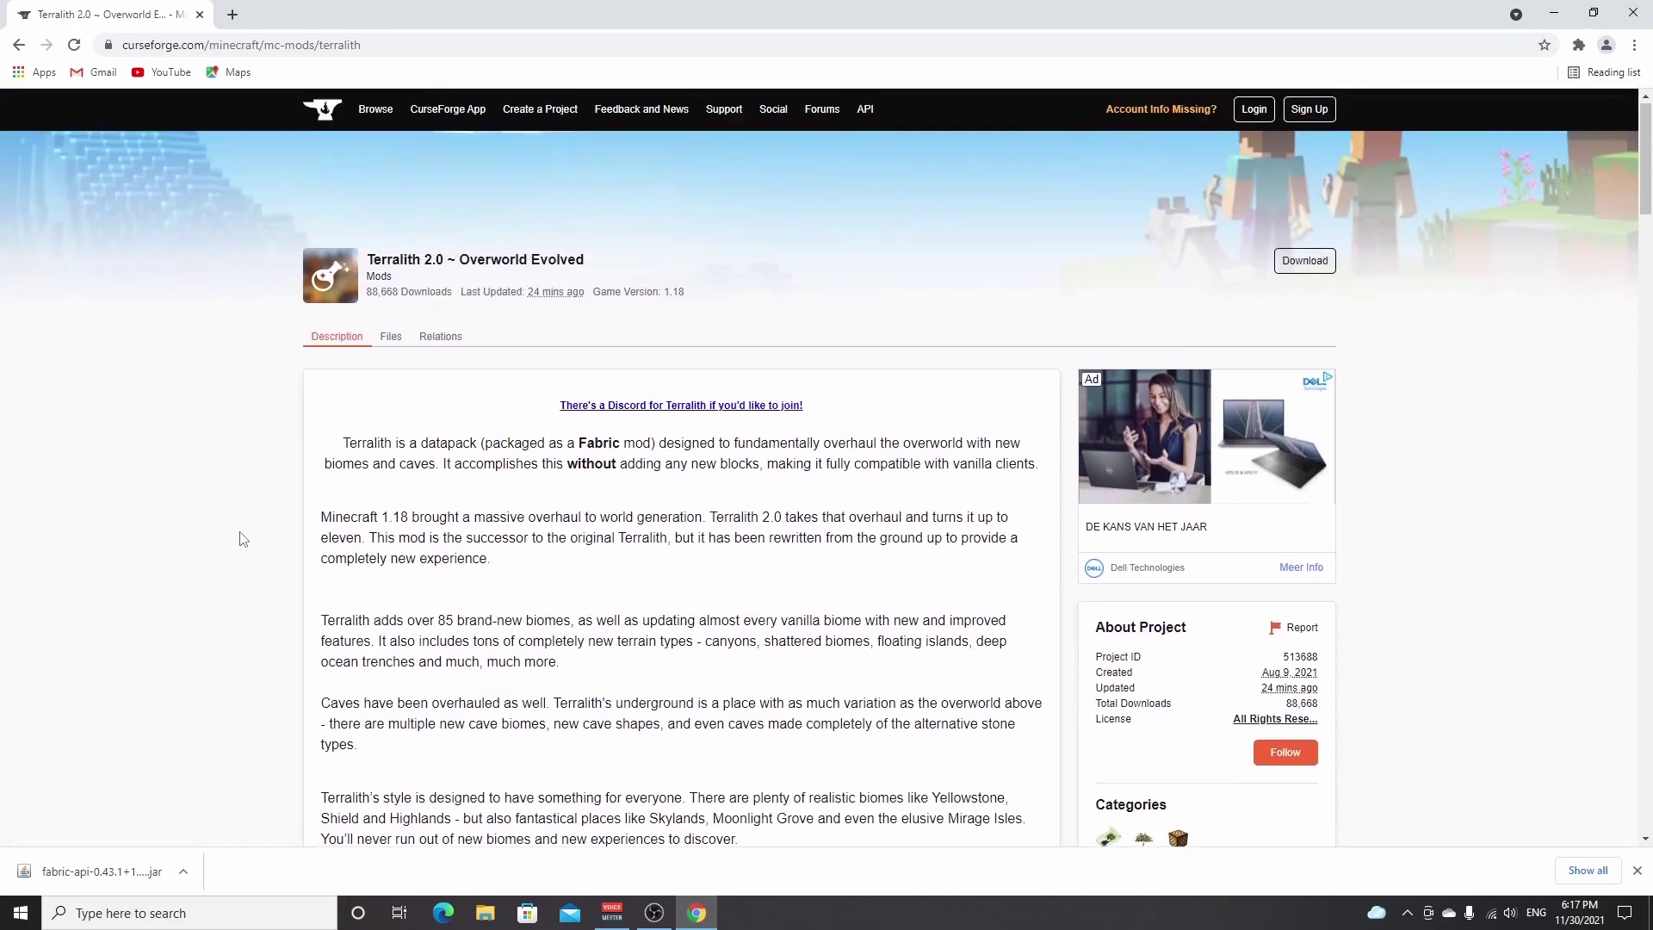
# - Download the Terralith v2.0 jar for Minecraft 1.18 and keep it despite Chrome's warning
pyautogui.scroll(-4, 258, 534)
pyautogui.scroll(-2, 275, 498)
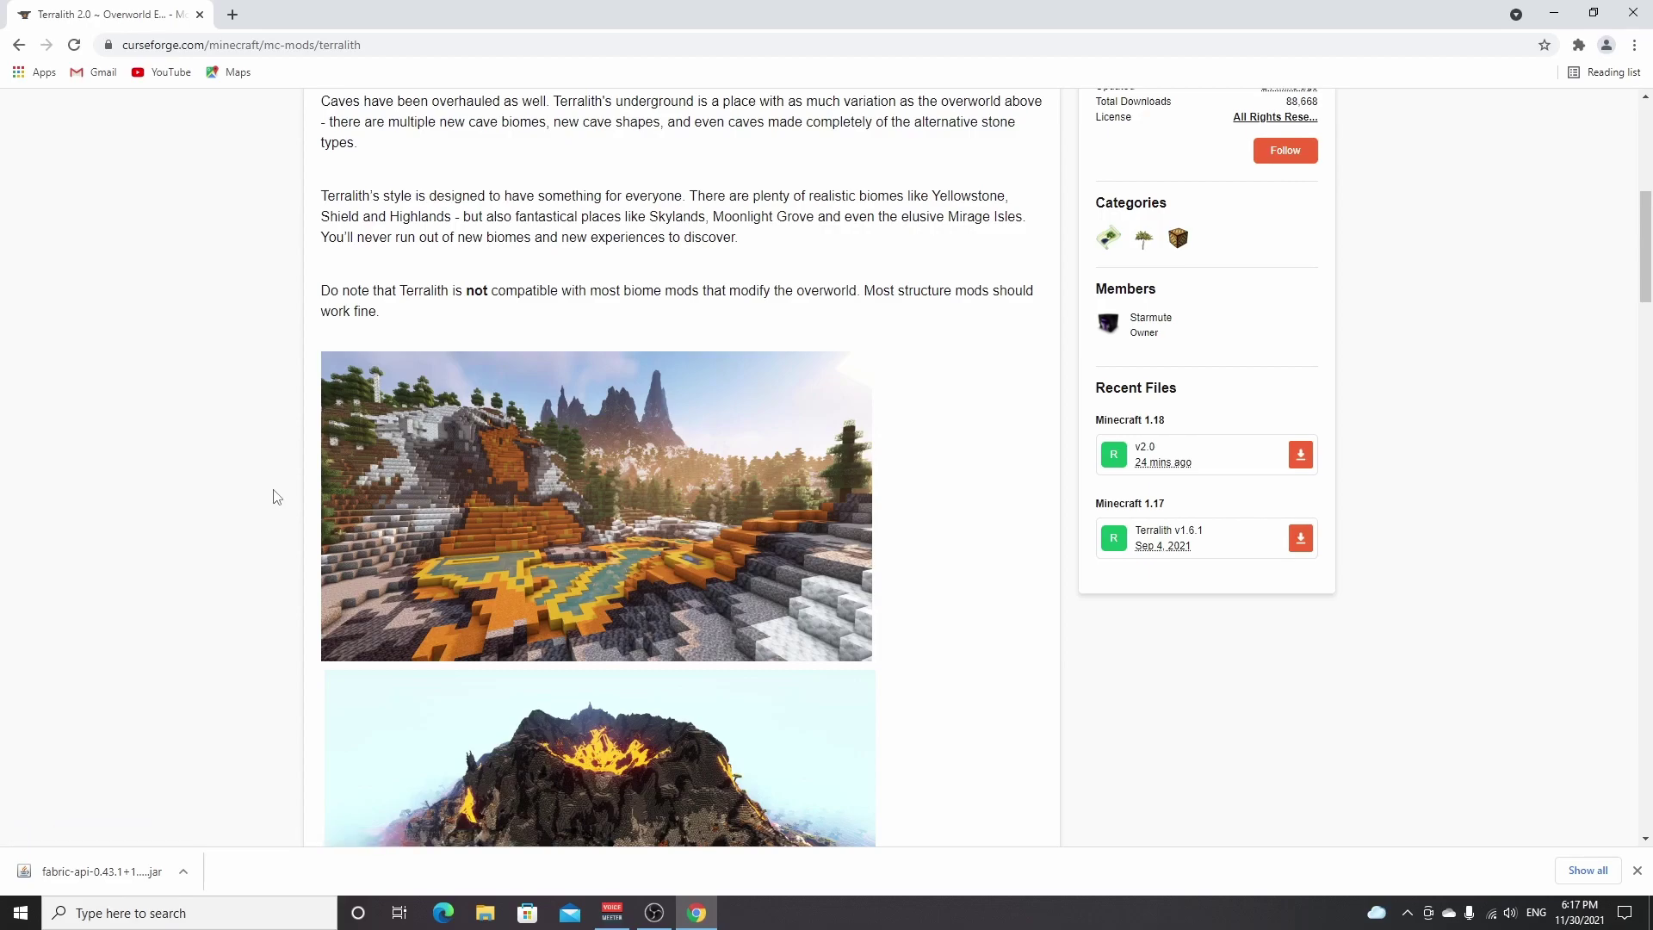
pyautogui.moveTo(1151, 467)
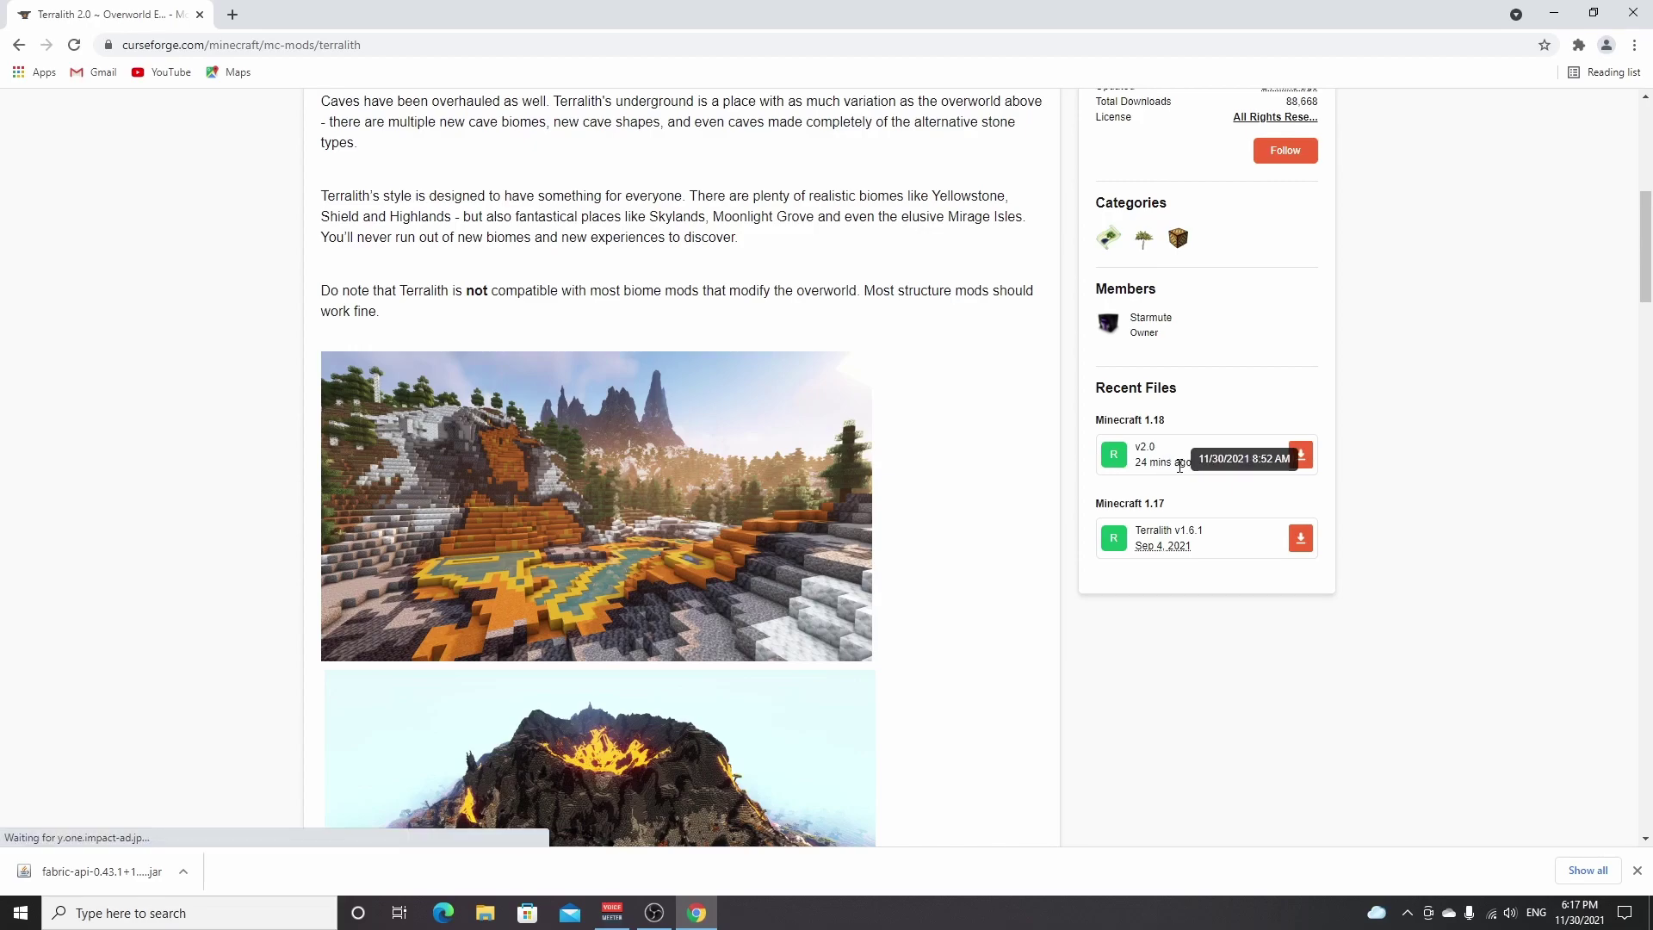
pyautogui.click(1301, 456)
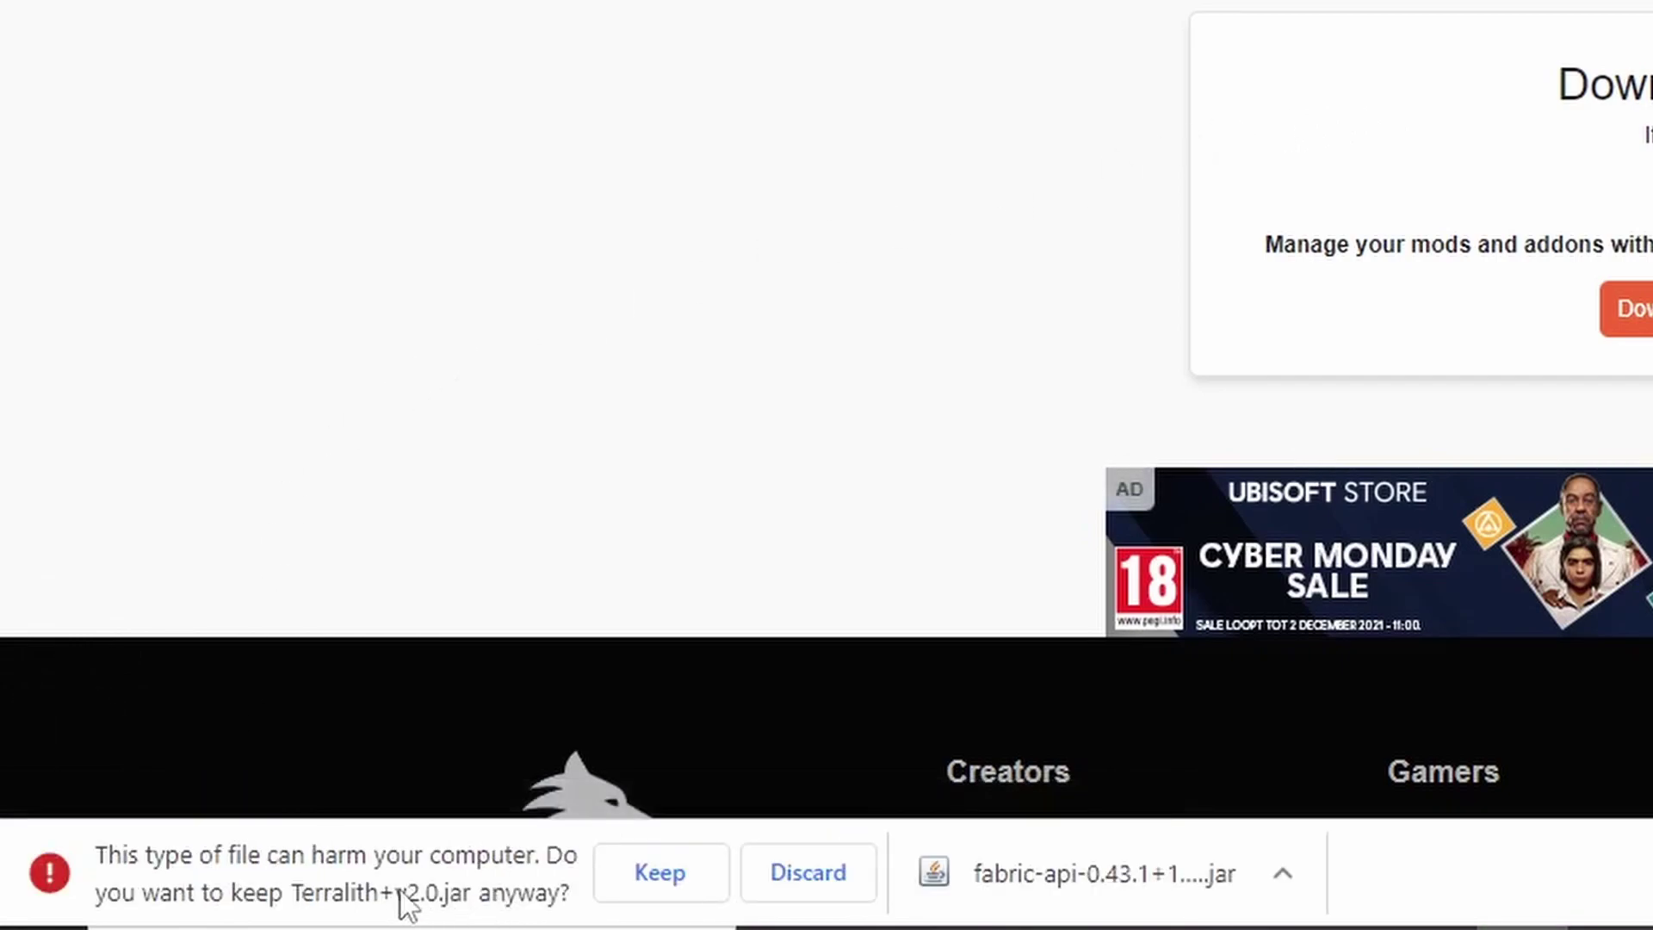
pyautogui.click(666, 871)
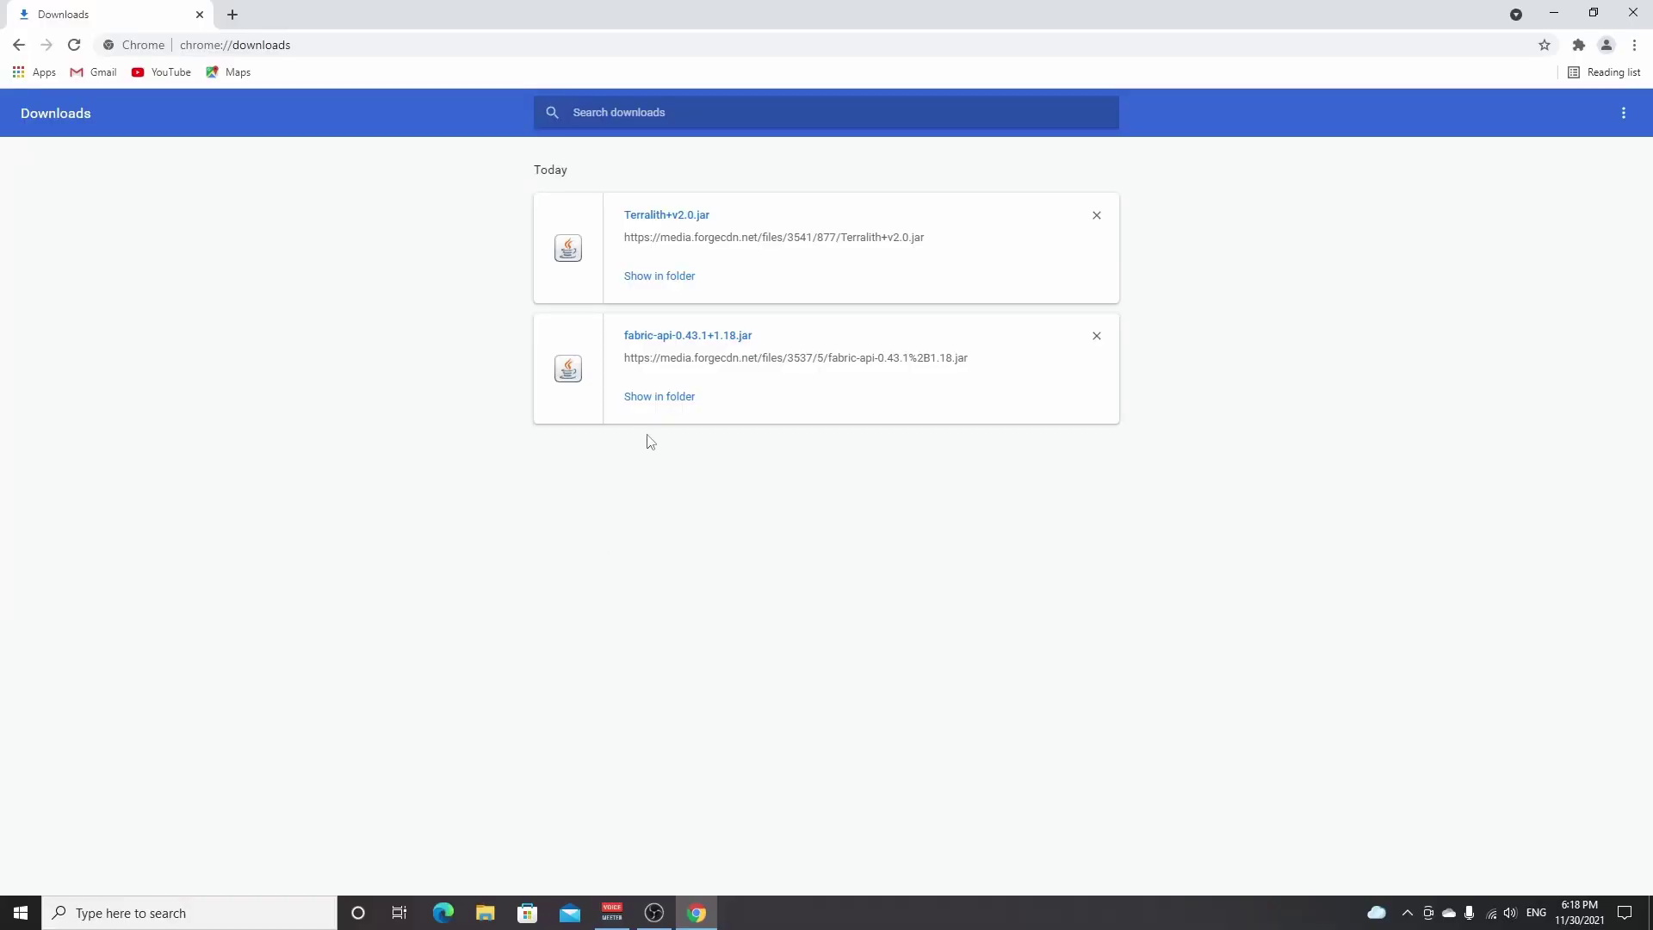
# - Show the Terralith download in its folder and open .minecraft from %appdata% beside it
pyautogui.click(661, 277)
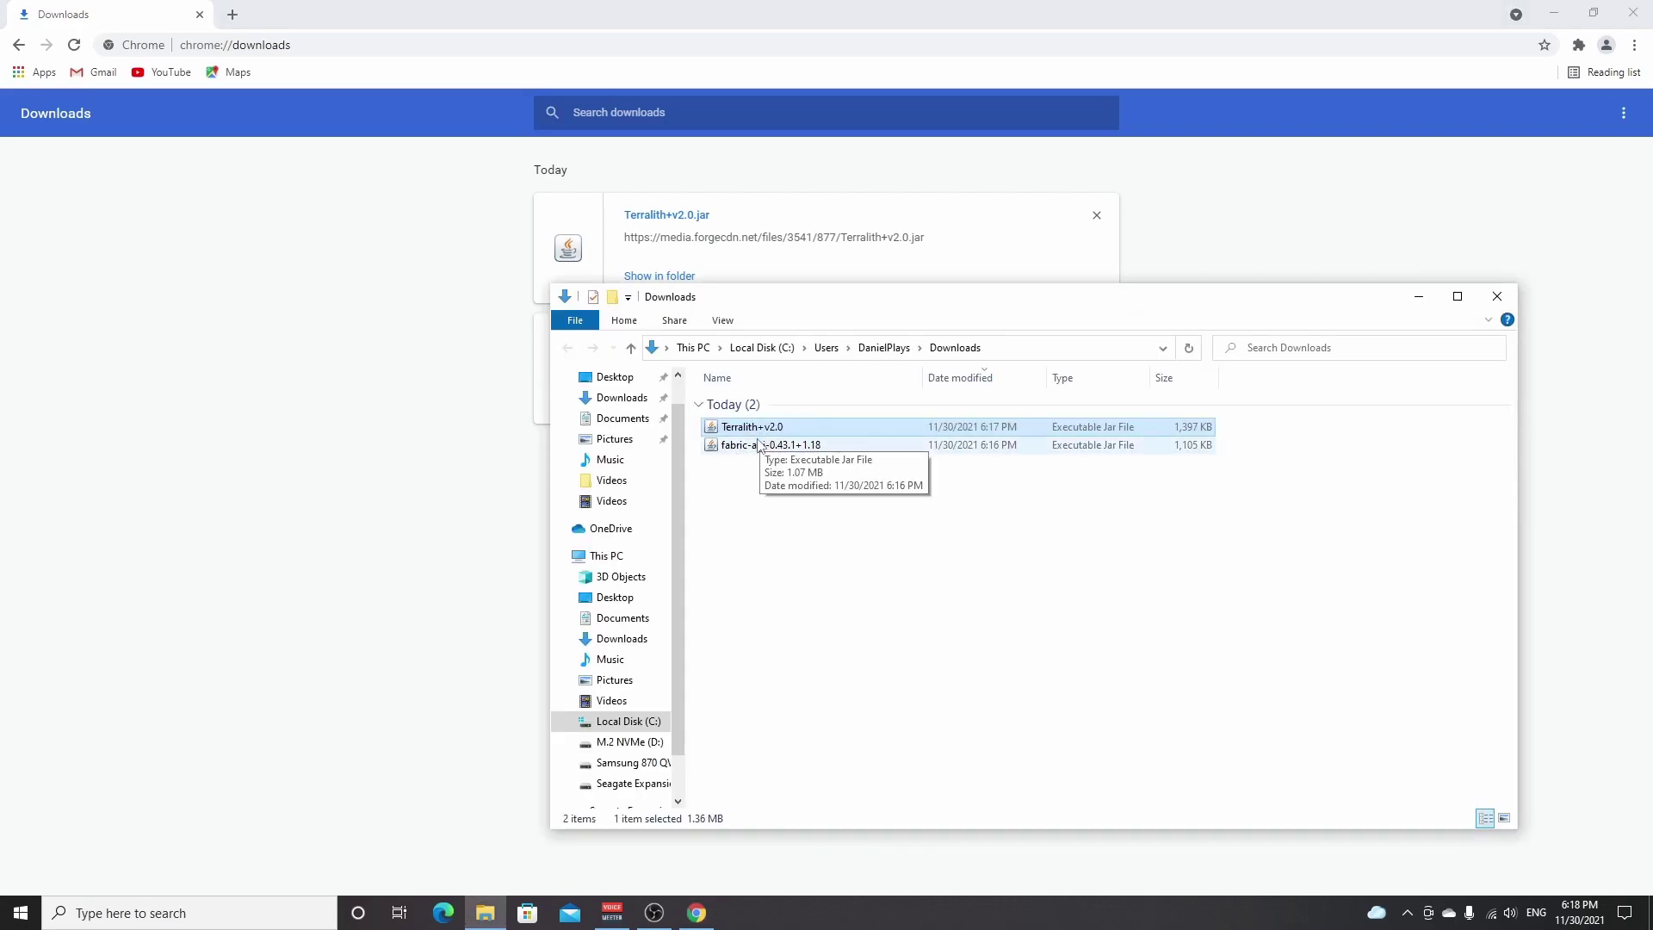
pyautogui.click(181, 915)
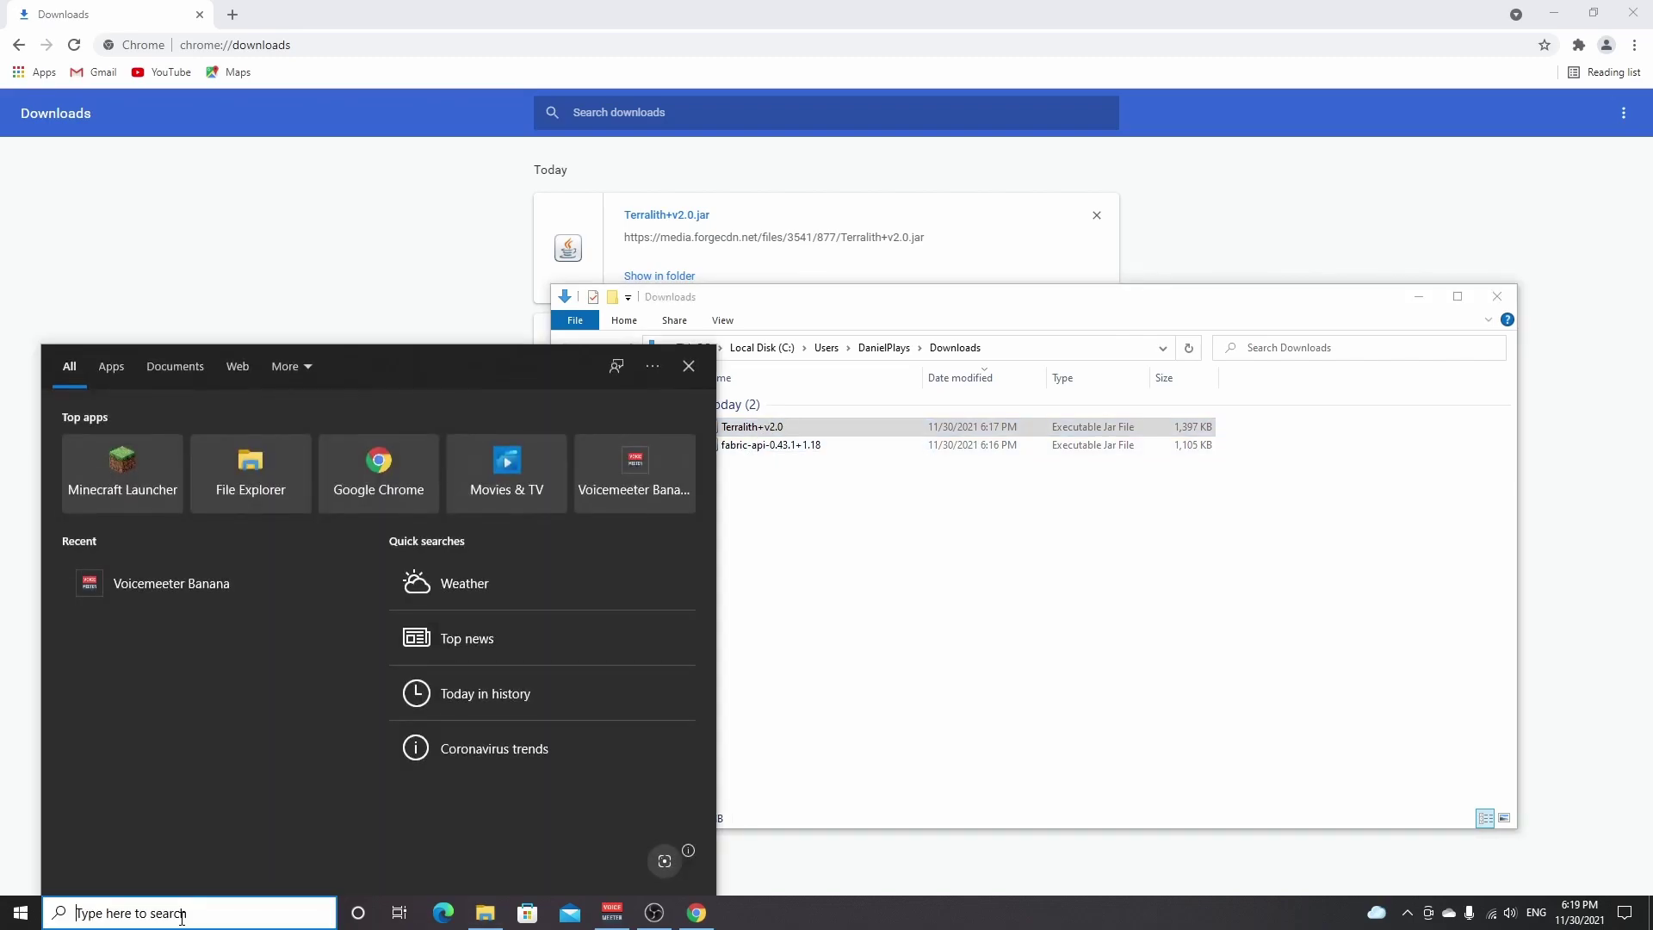
pyautogui.write('%appdata%')
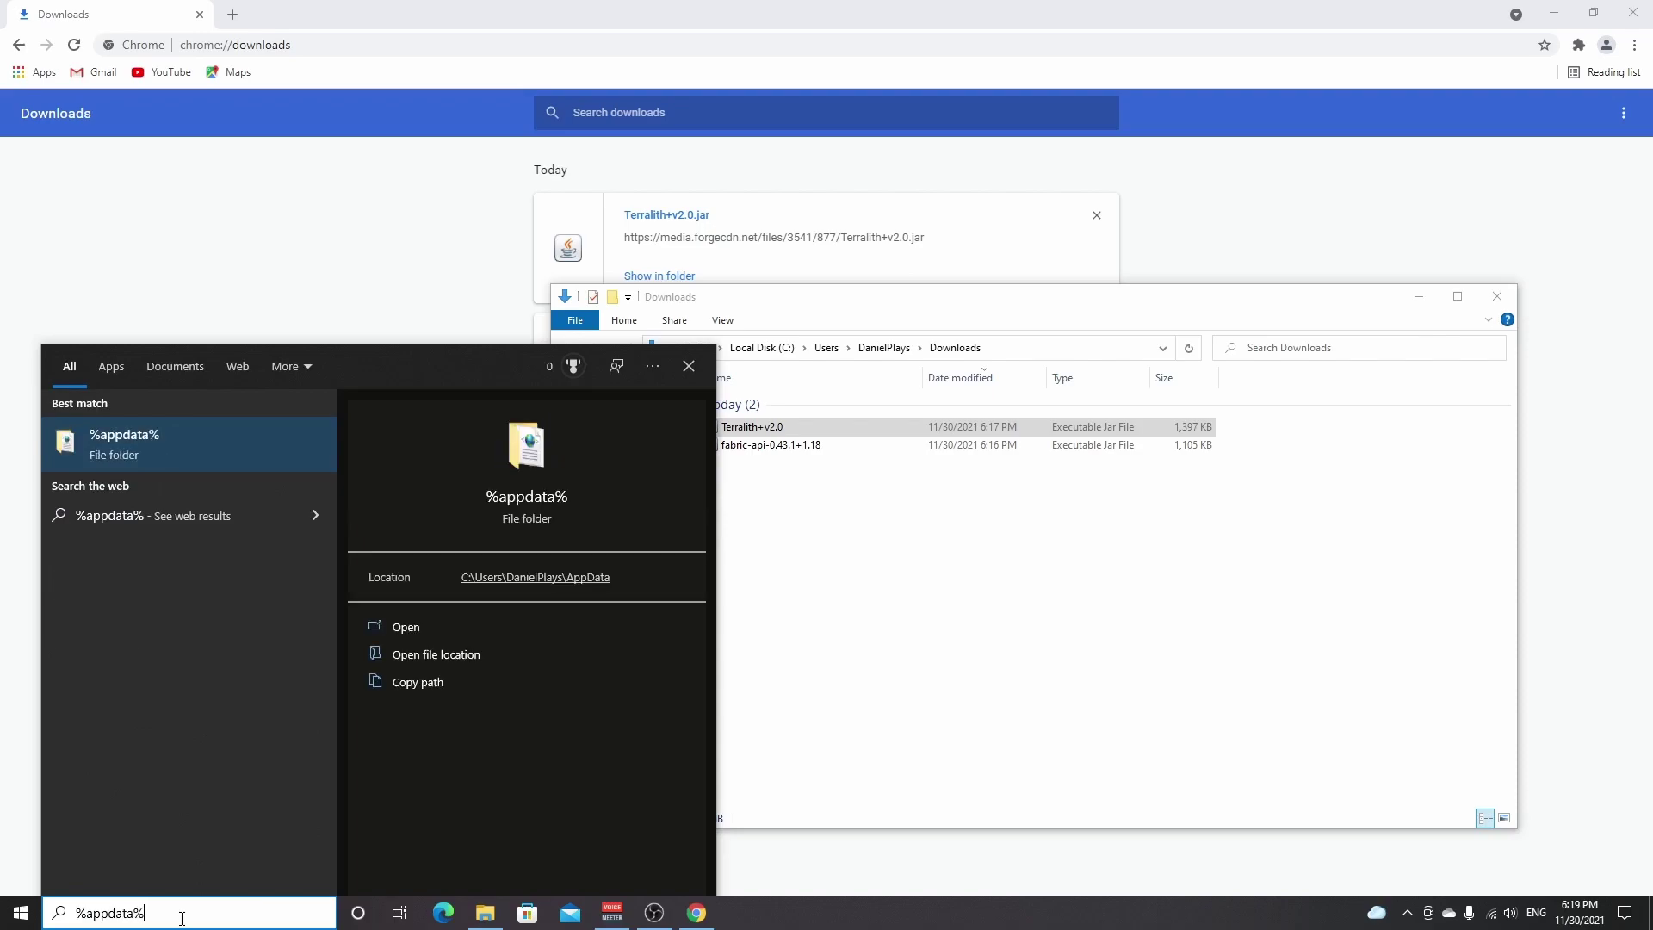
pyautogui.press('Return')
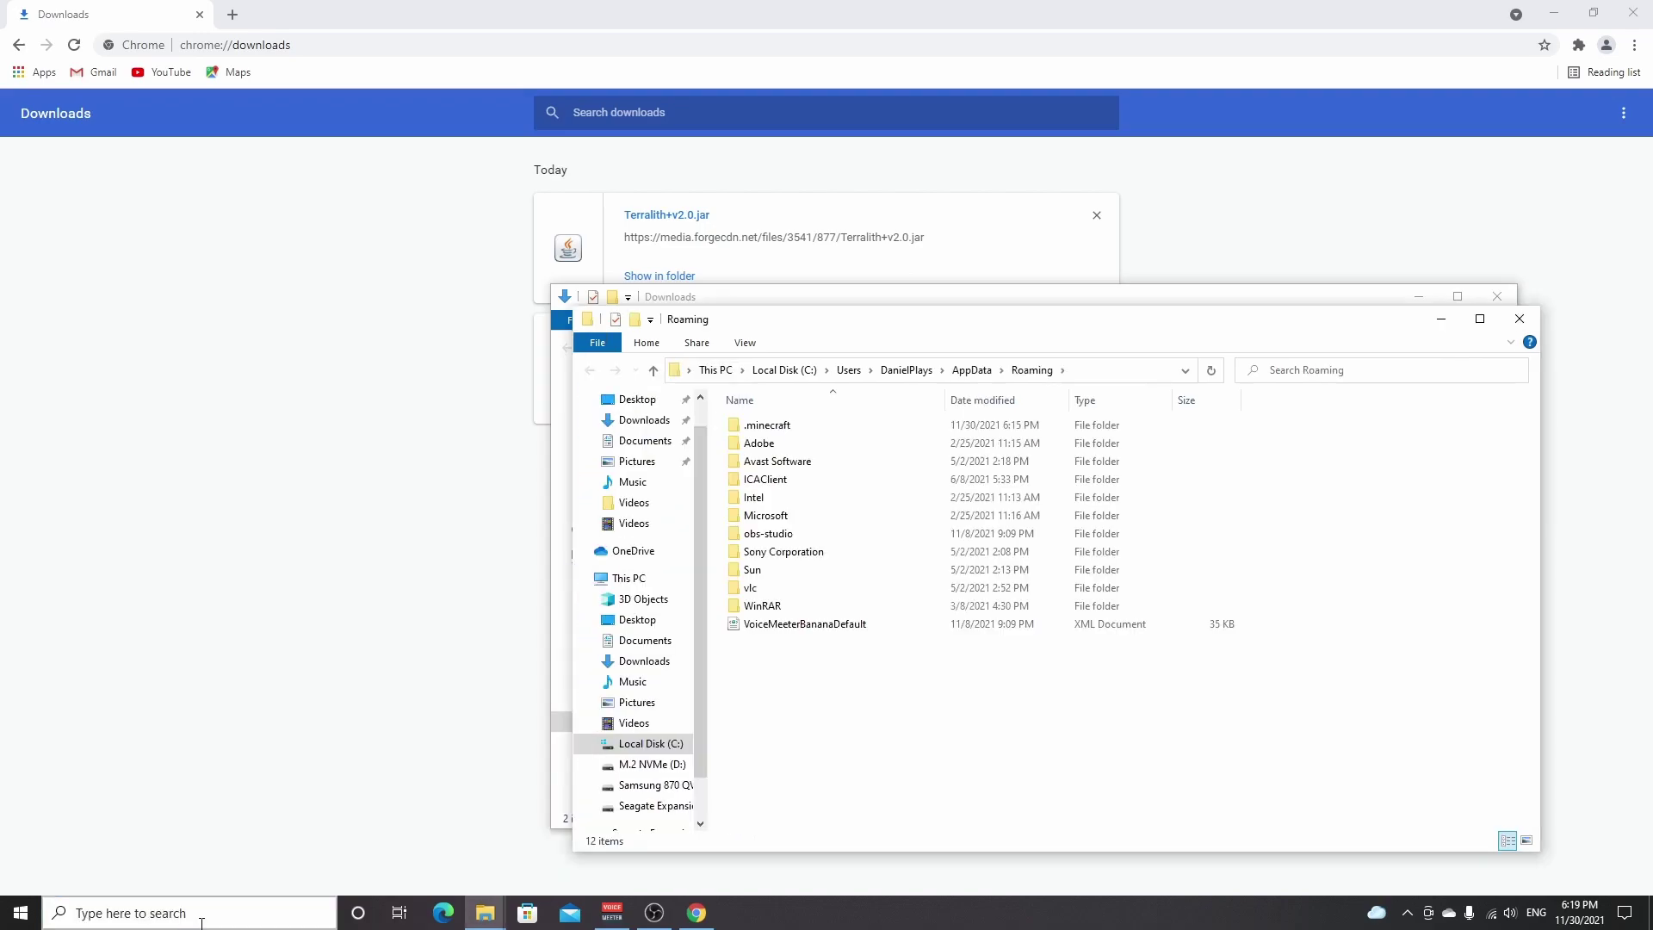
pyautogui.doubleClick(758, 427)
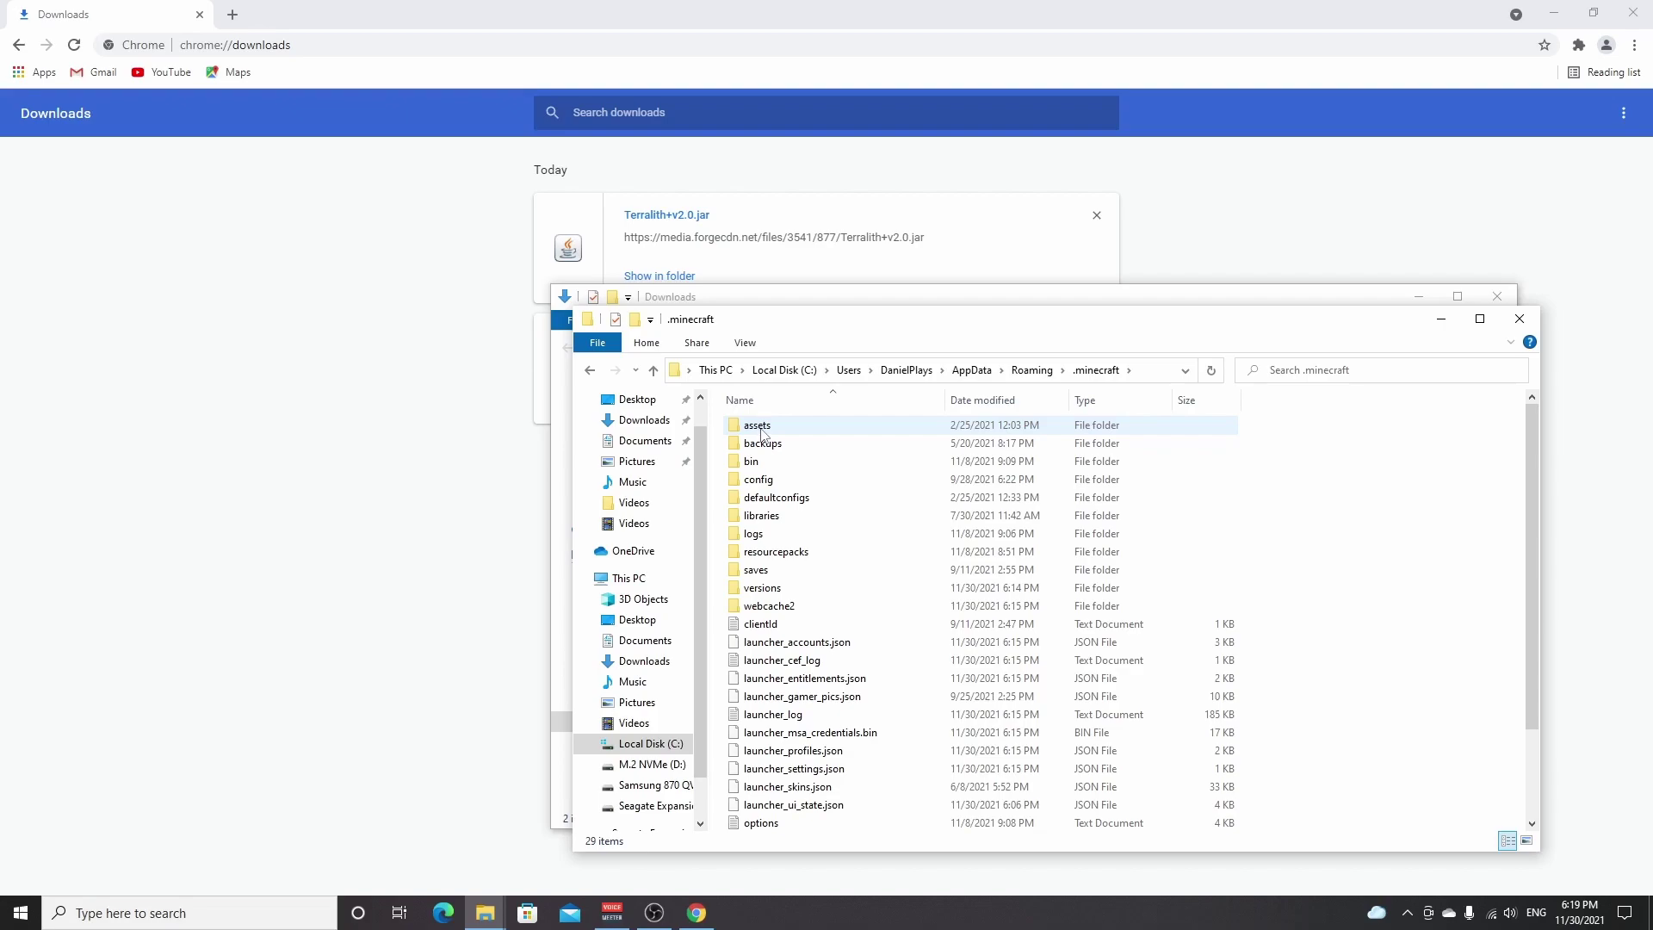
pyautogui.moveTo(794, 323); pyautogui.dragTo(400, 246)
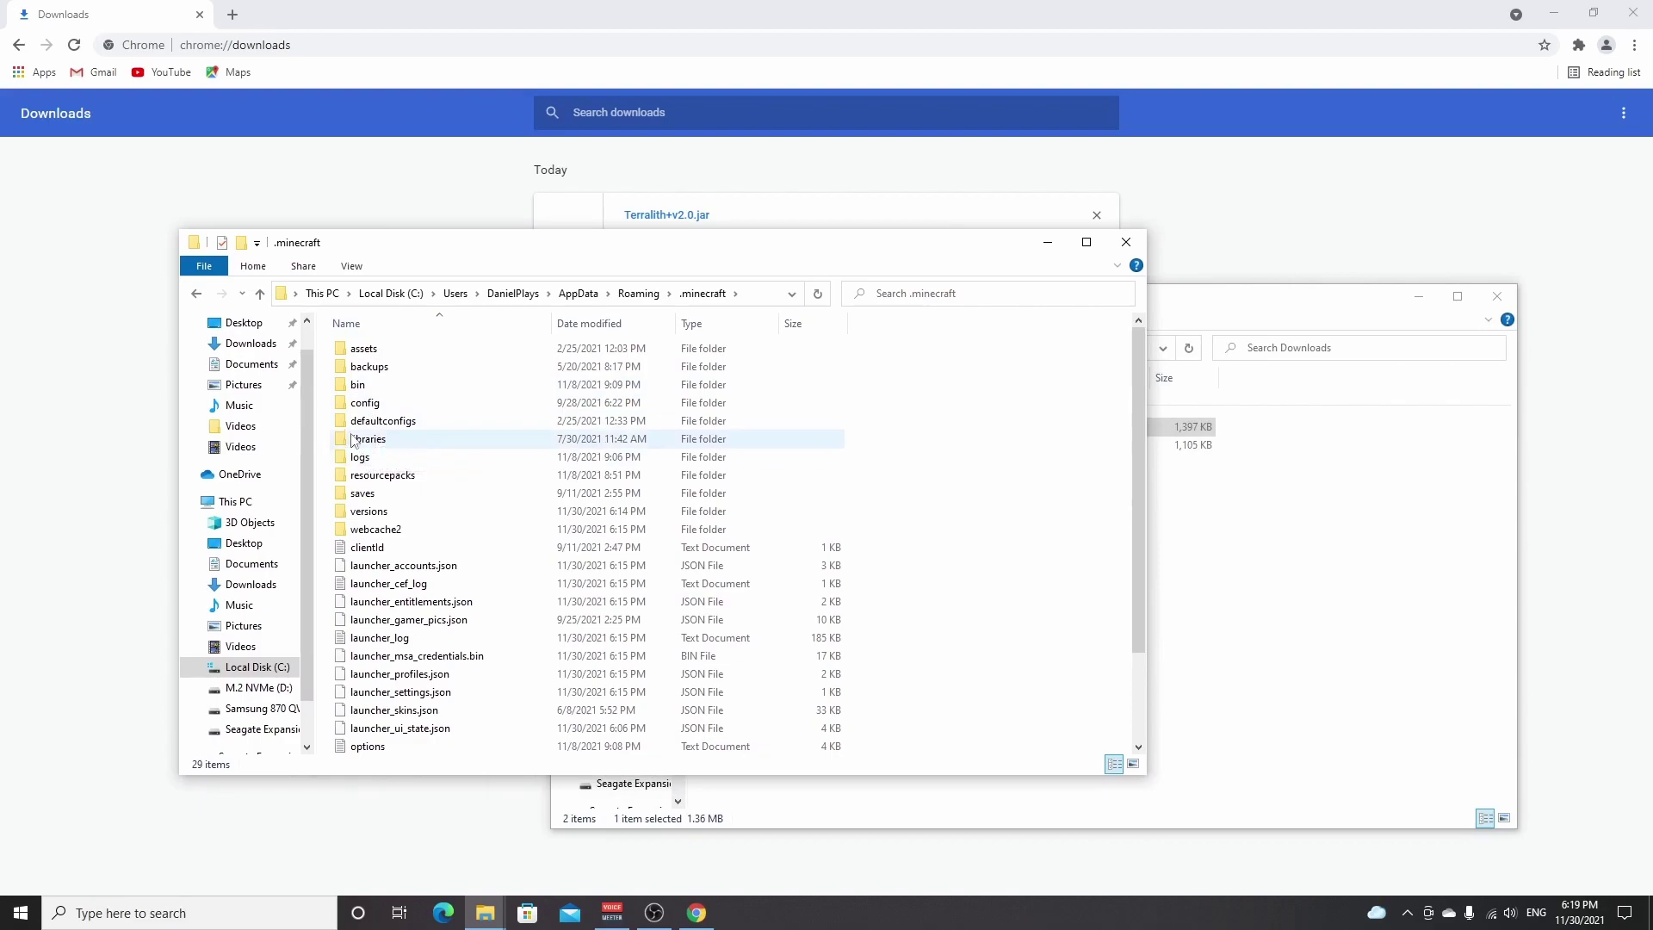
# - Create a new folder named 'mods' inside .minecraft and open it
pyautogui.rightClick(930, 472)
pyautogui.moveTo(1008, 678)
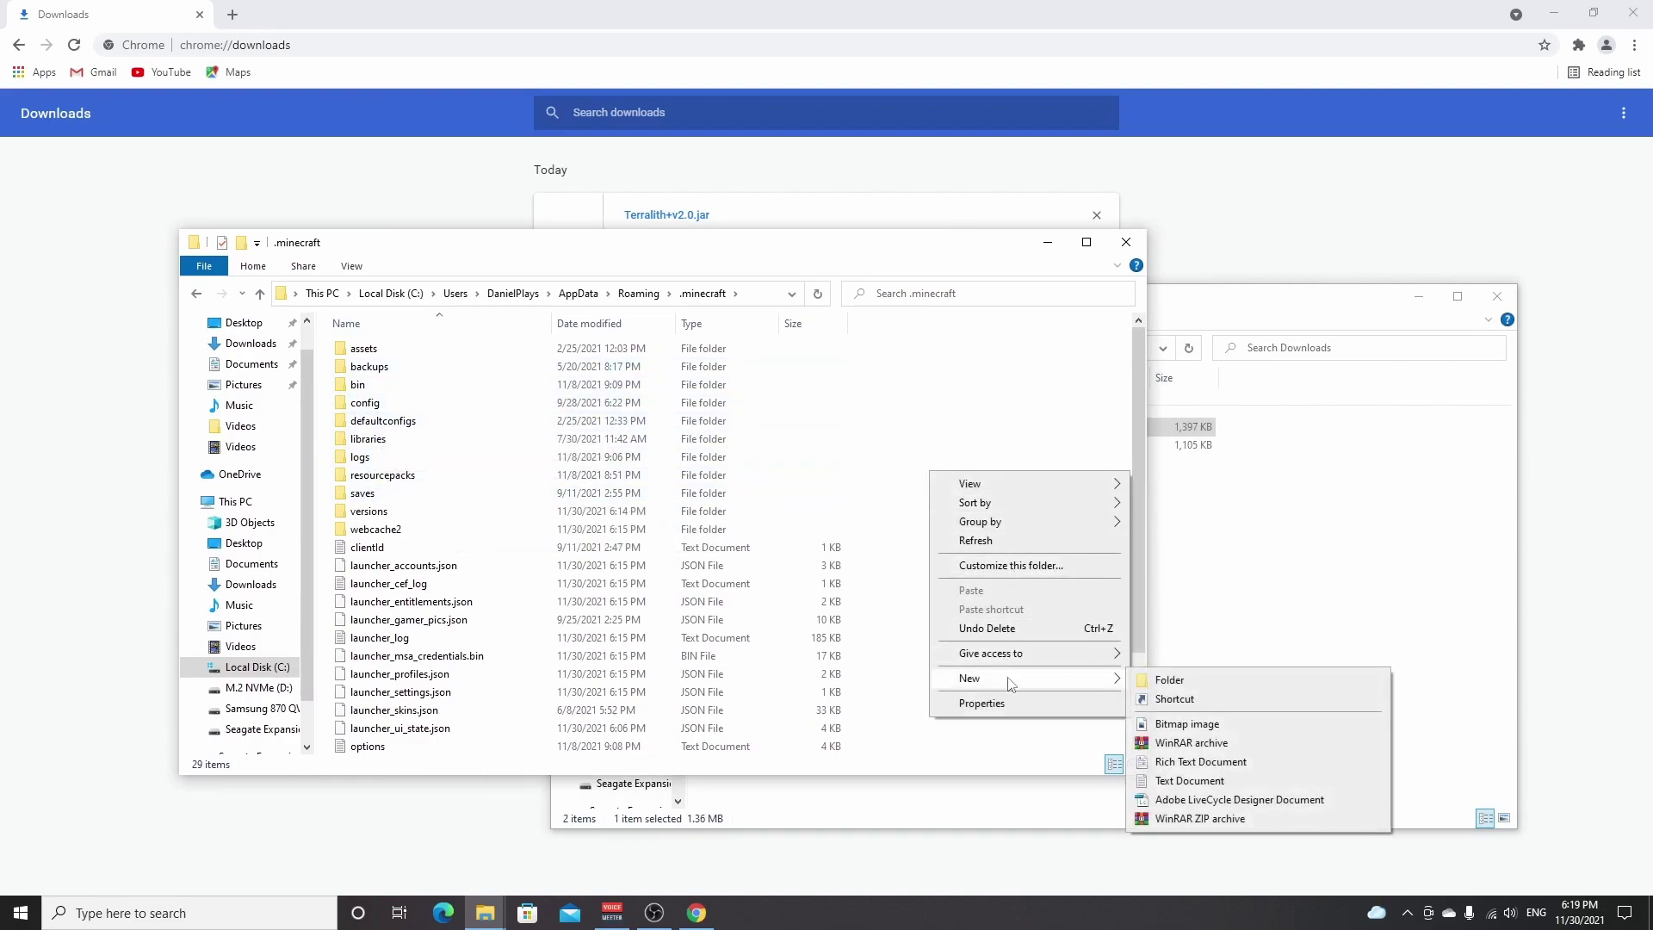
pyautogui.click(1164, 680)
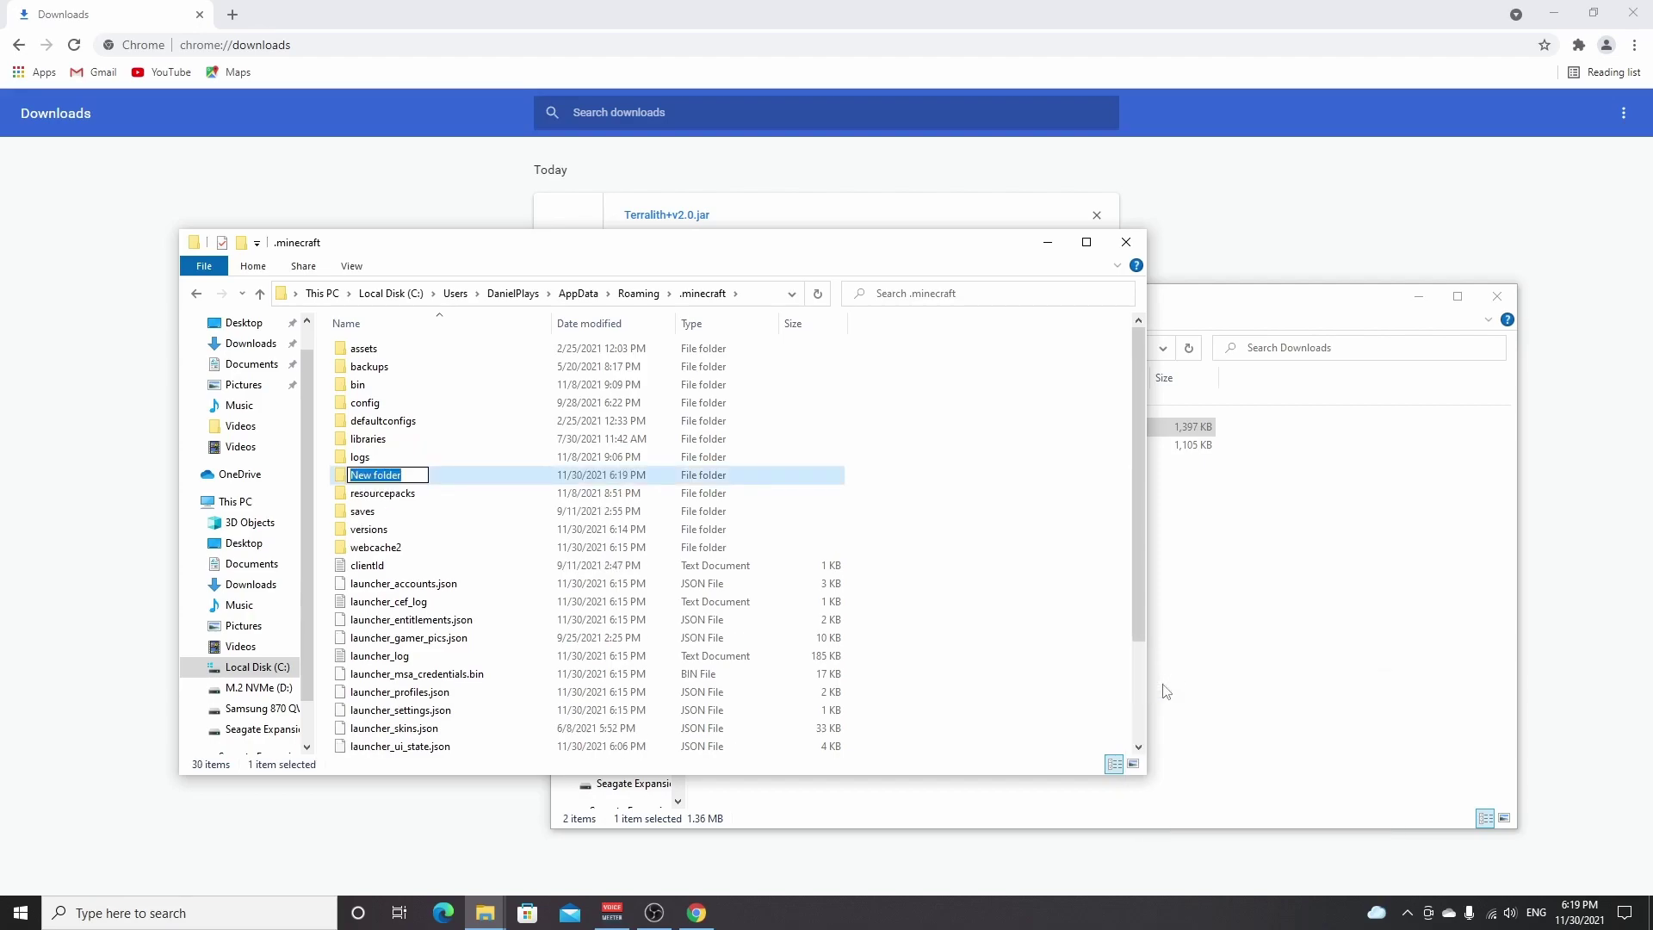
pyautogui.write('mods')
pyautogui.press('Return')
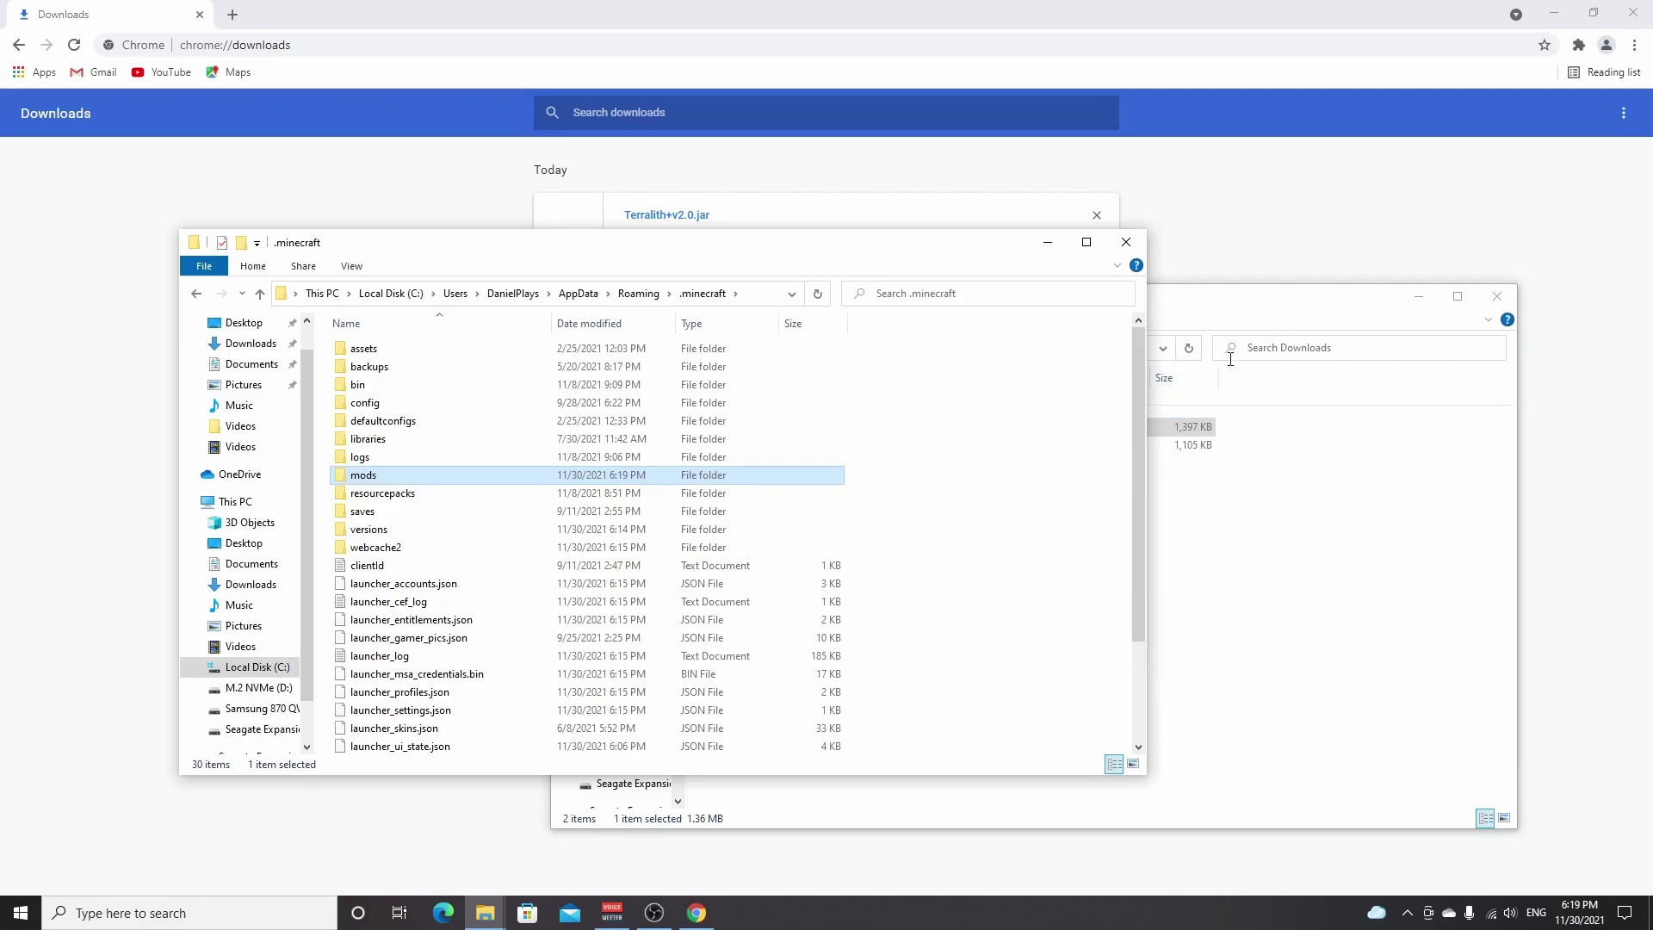
pyautogui.doubleClick(363, 475)
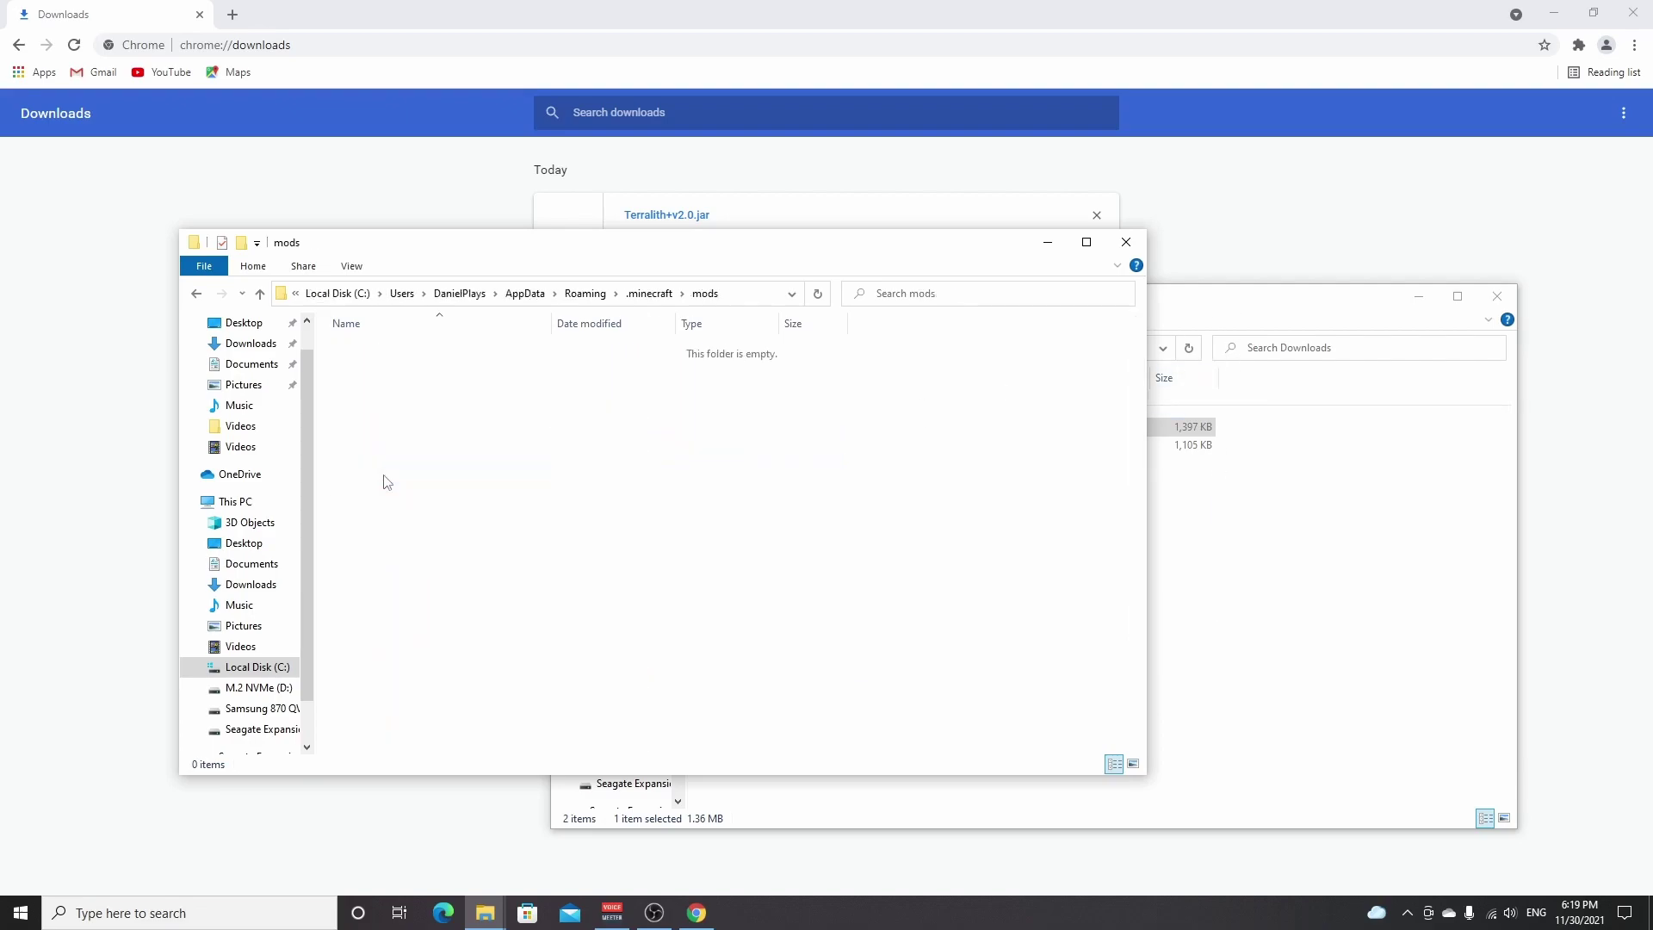
# - Drag the Terralith and fabric-api jars from Downloads into the mods folder
pyautogui.click(1213, 499)
pyautogui.moveTo(791, 520); pyautogui.dragTo(418, 431)
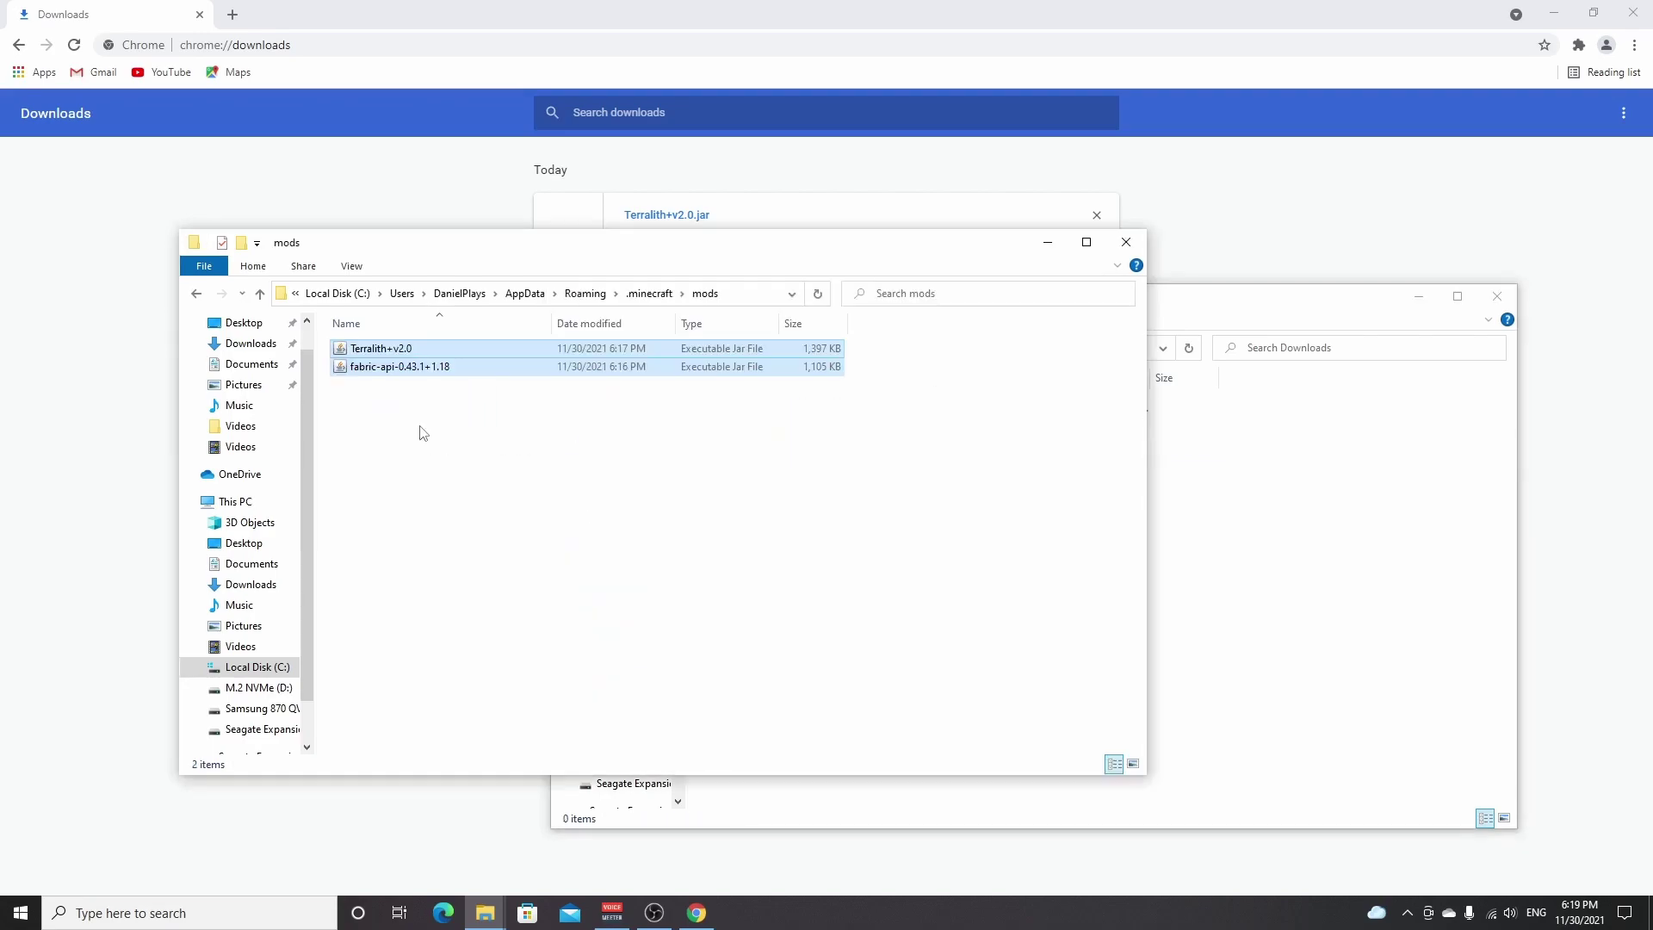
pyautogui.click(432, 441)
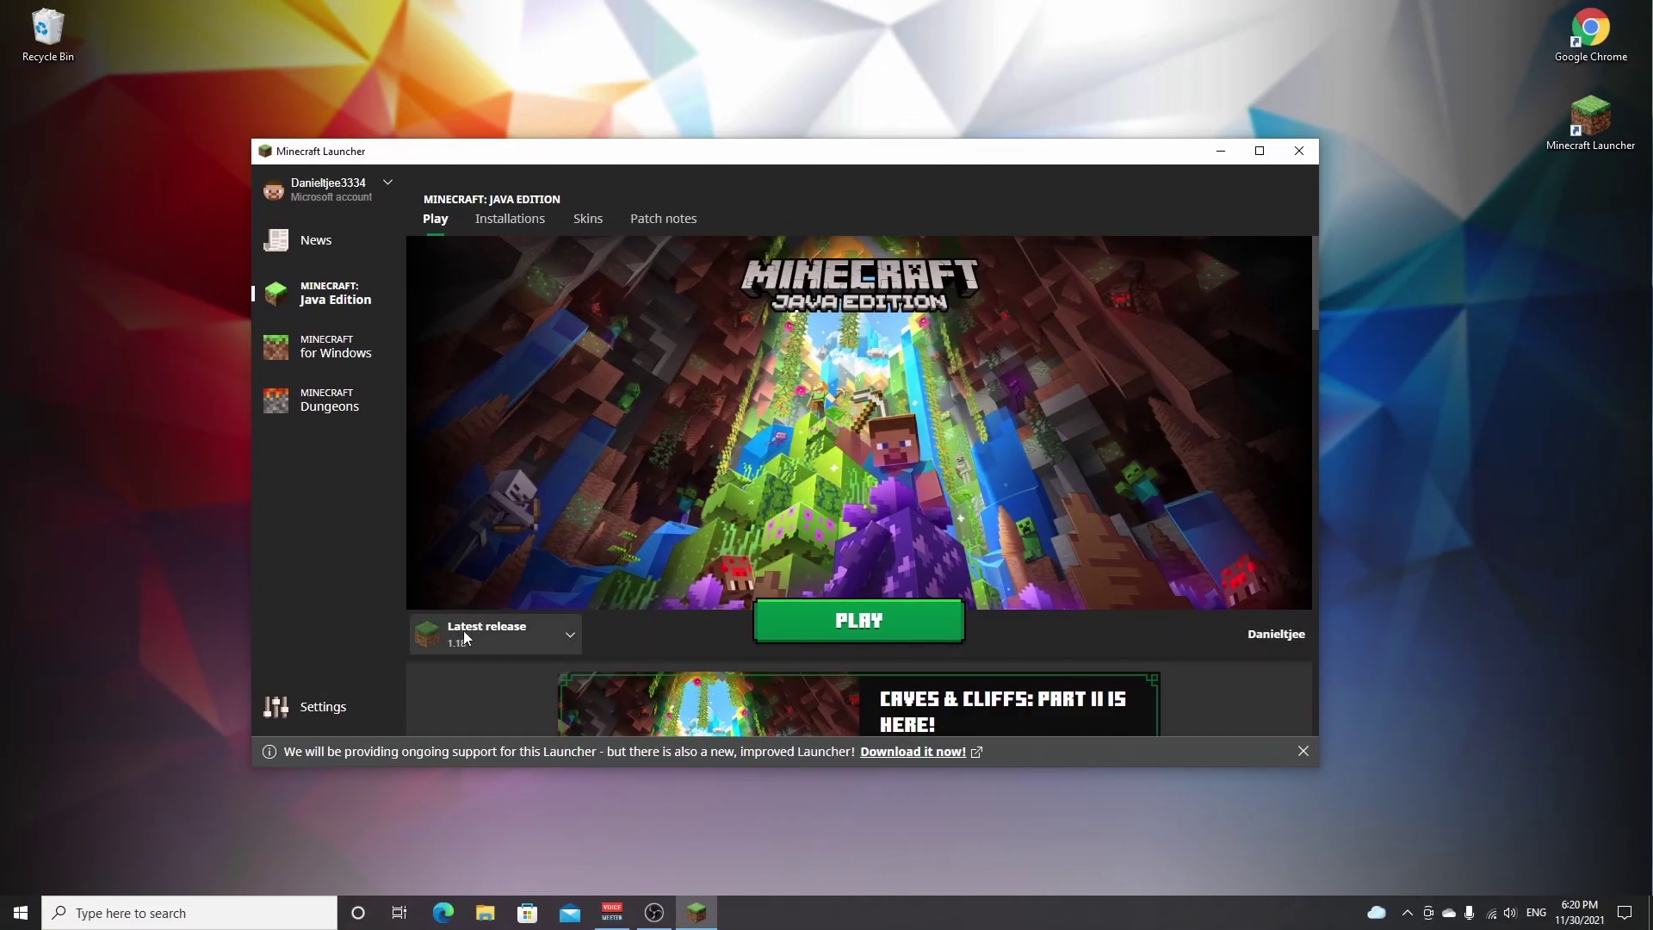
# - Play the fabric-loader-1.18 installation, accepting the modified-installation risk warning
pyautogui.click(464, 637)
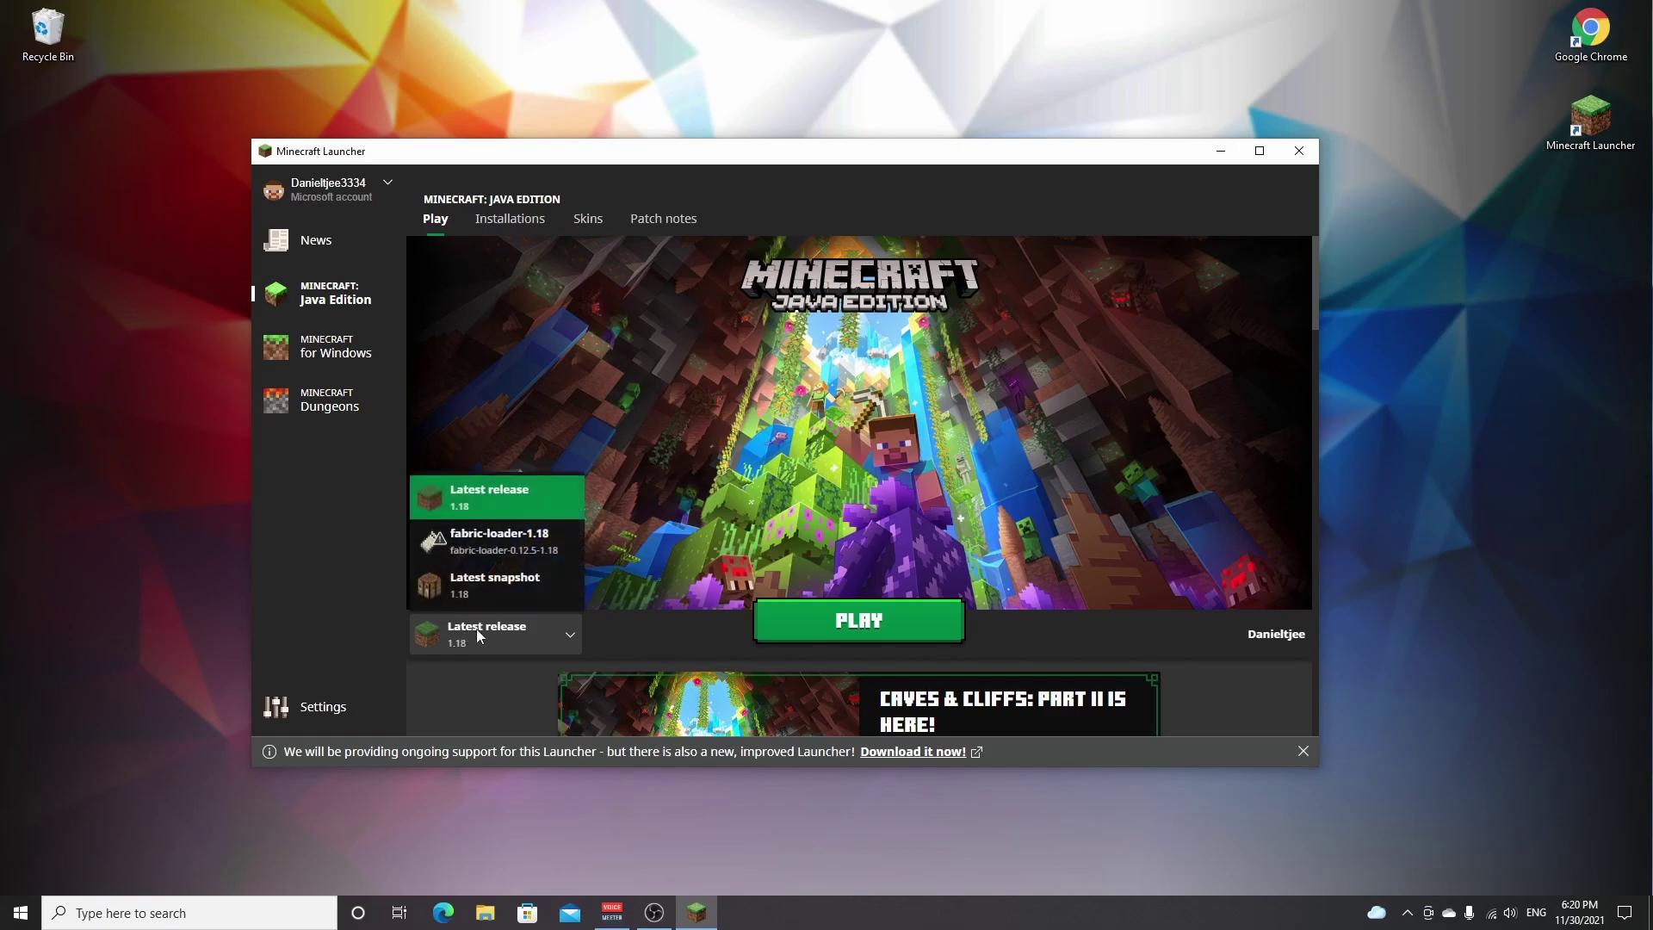
pyautogui.click(495, 551)
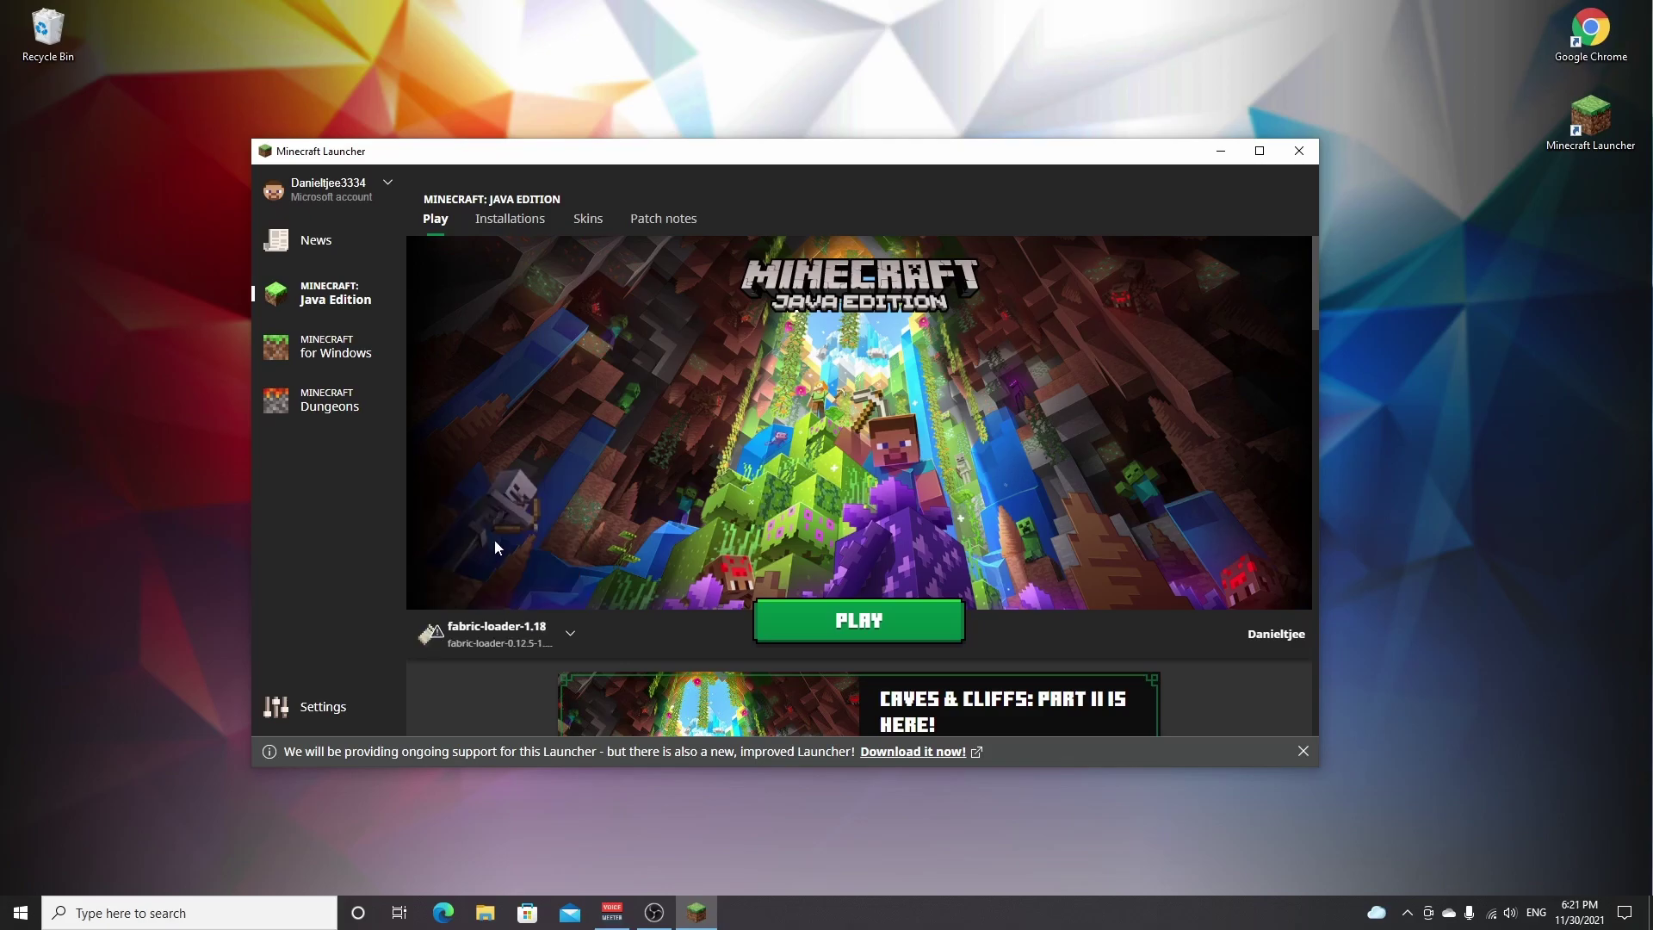
pyautogui.click(860, 631)
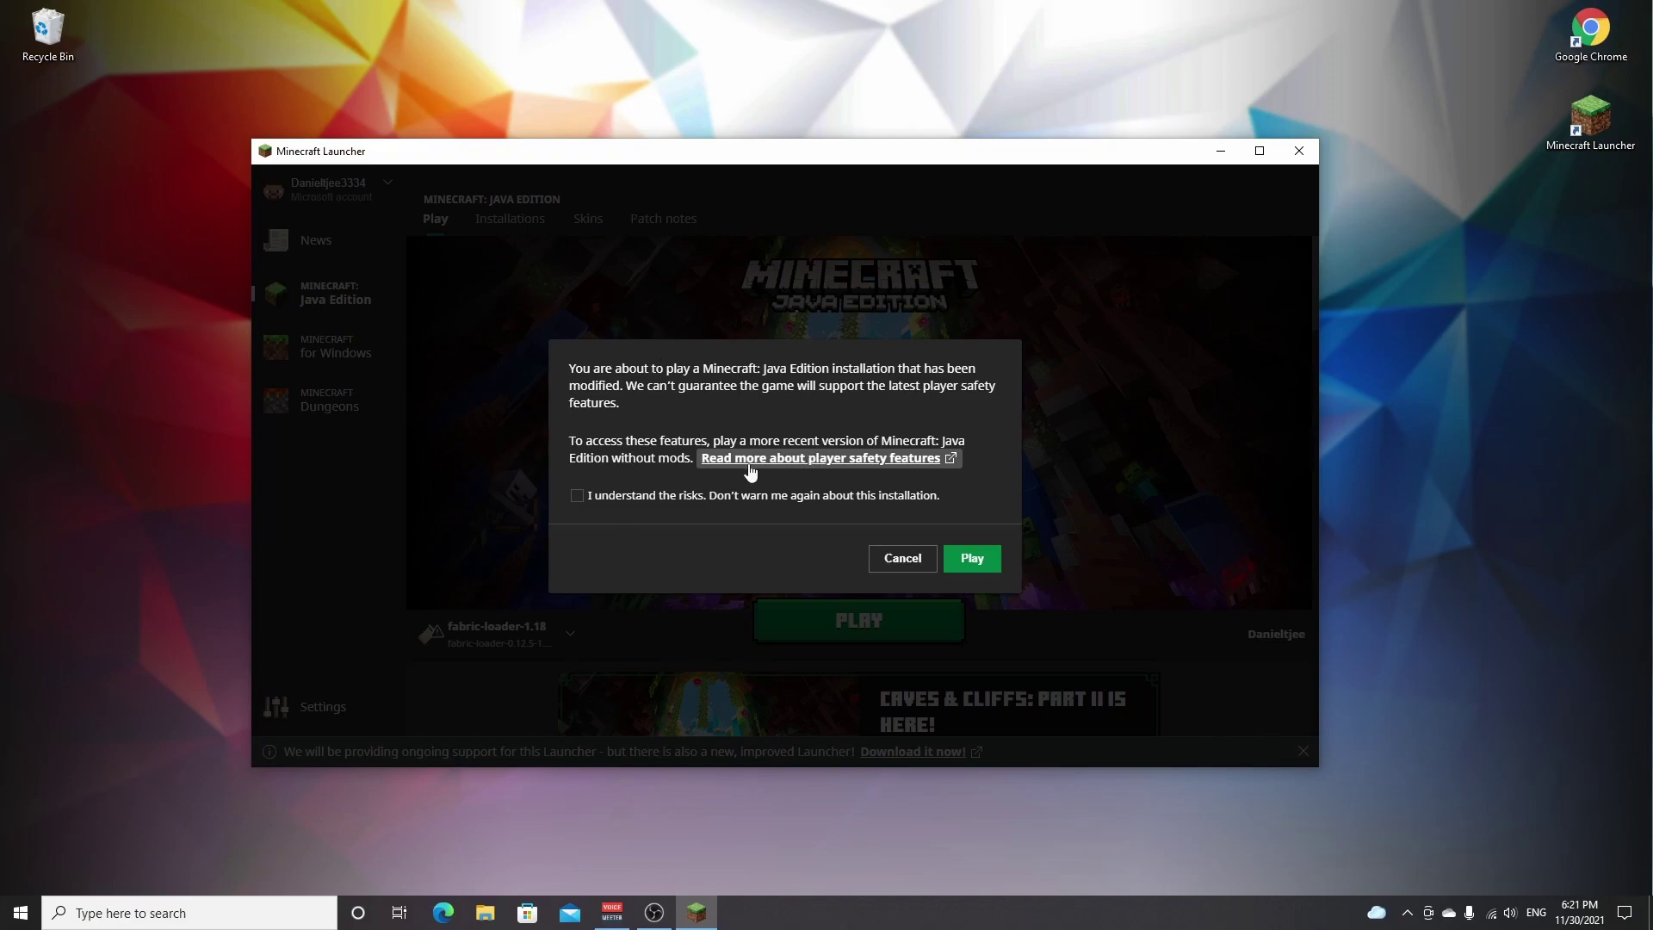
pyautogui.click(578, 496)
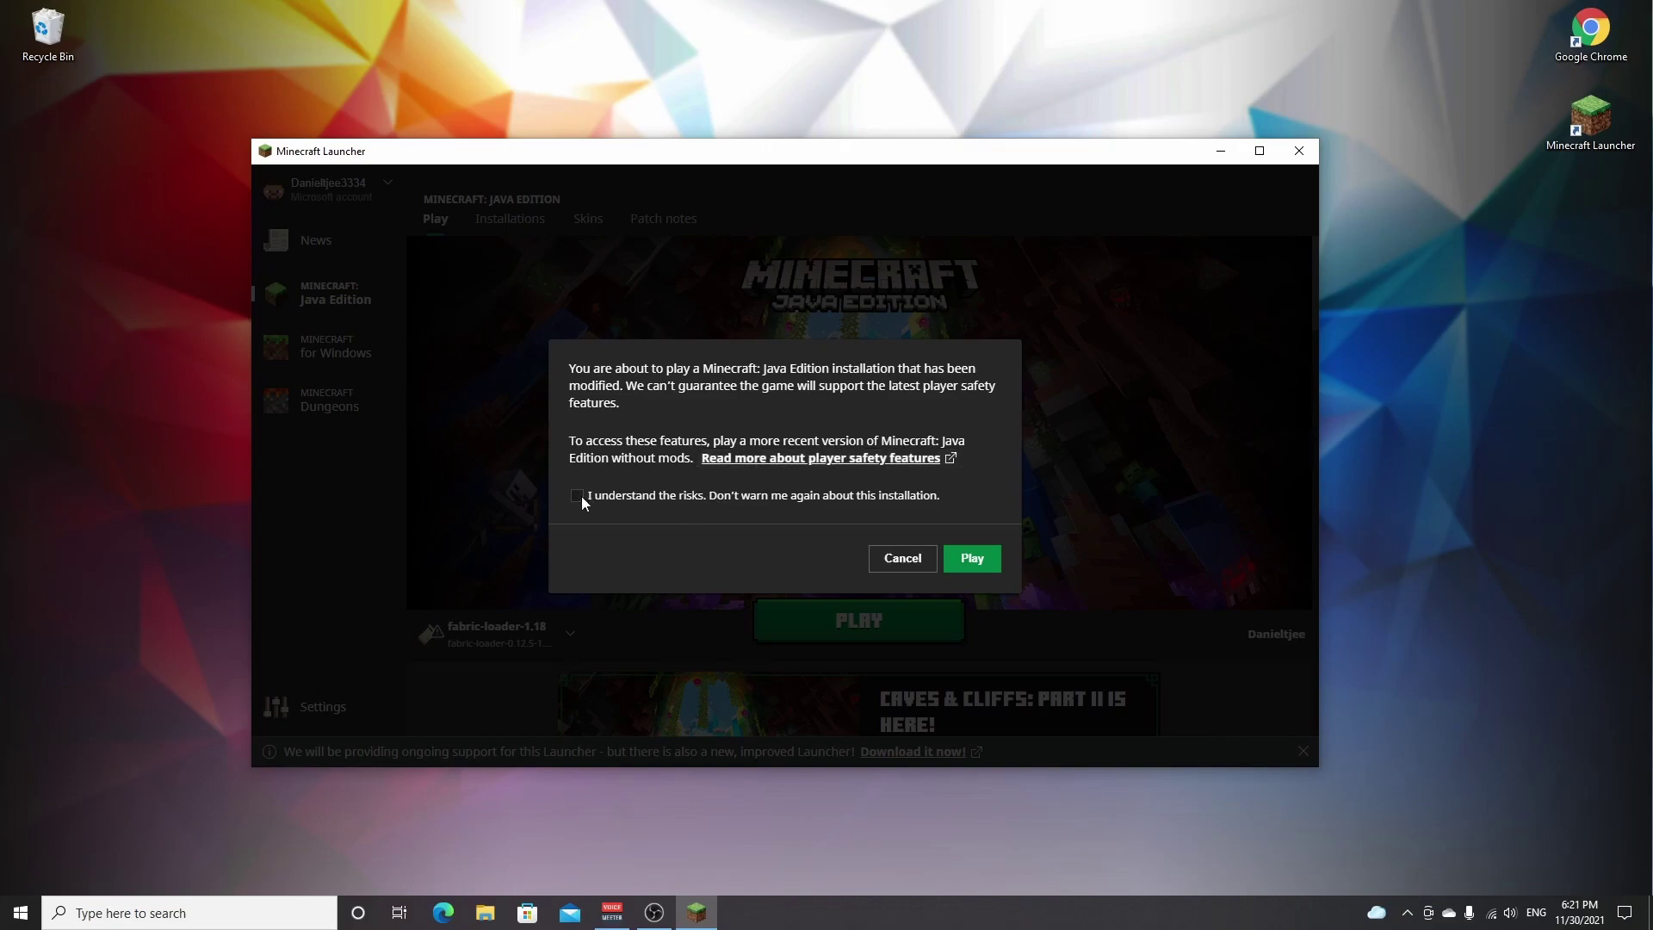
pyautogui.click(972, 560)
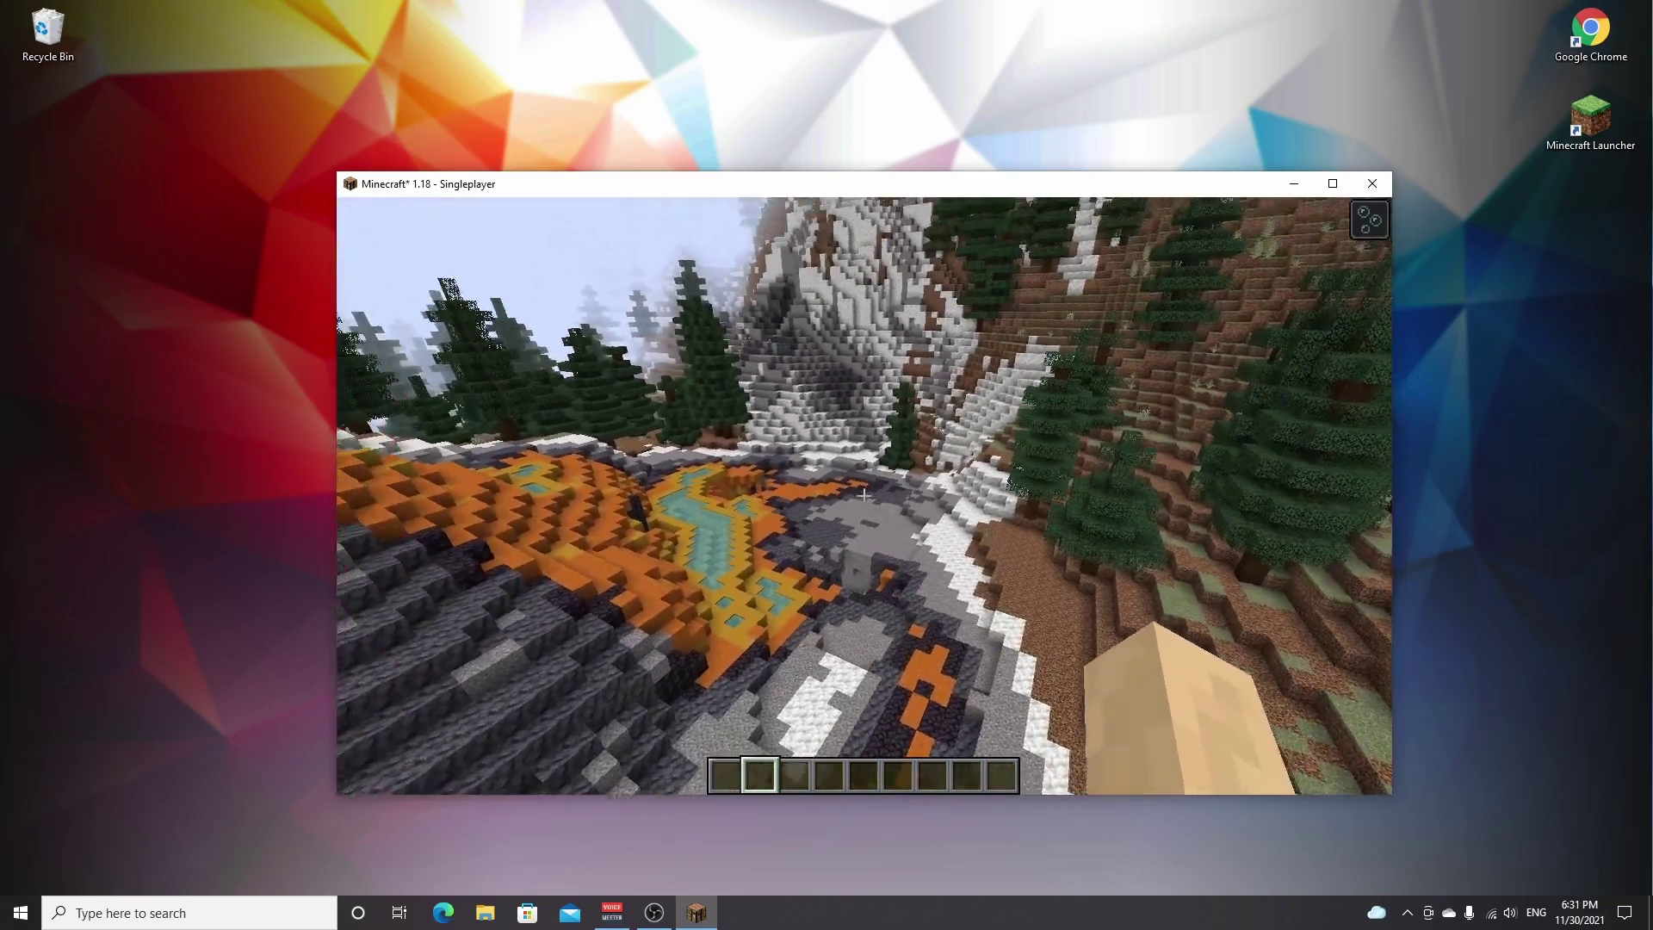
# - Walk forward toward the orange terracotta stream below the snowy mountain
pyautogui.press('w')
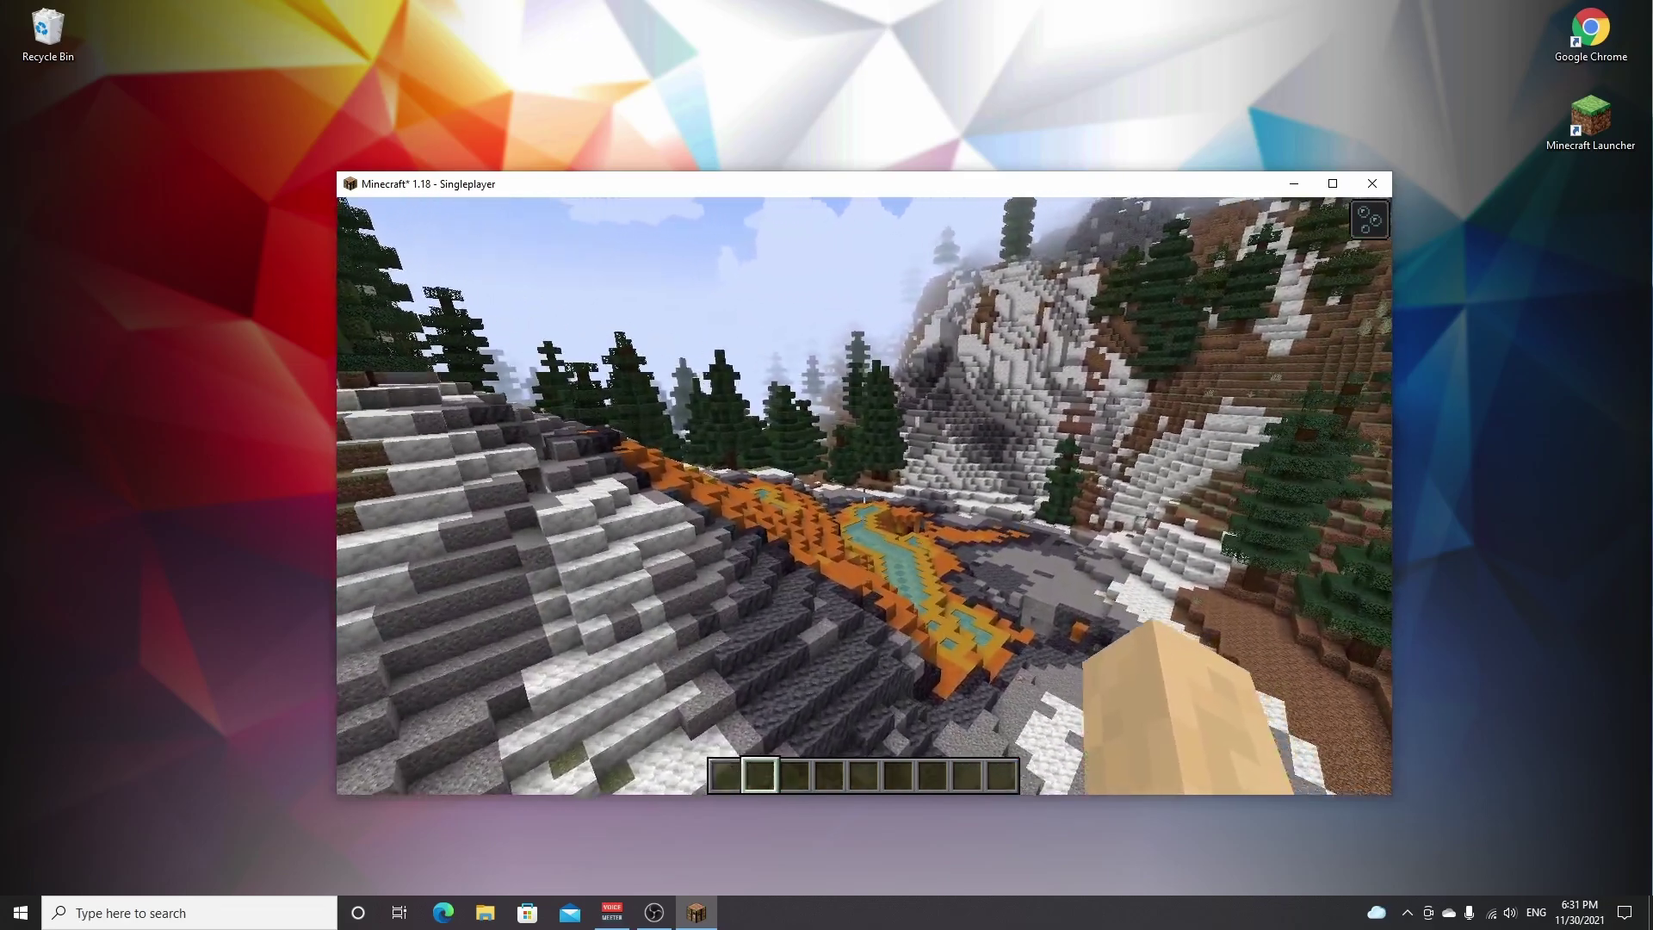